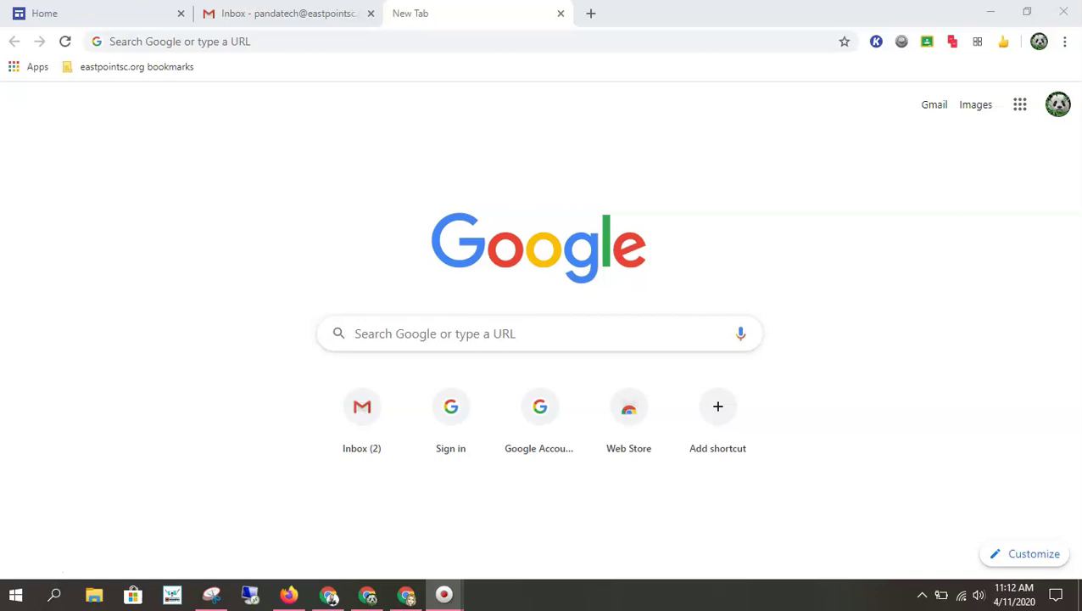
- Go to the school's student home site and scroll down to its Google Drive link
left_click(94, 16)
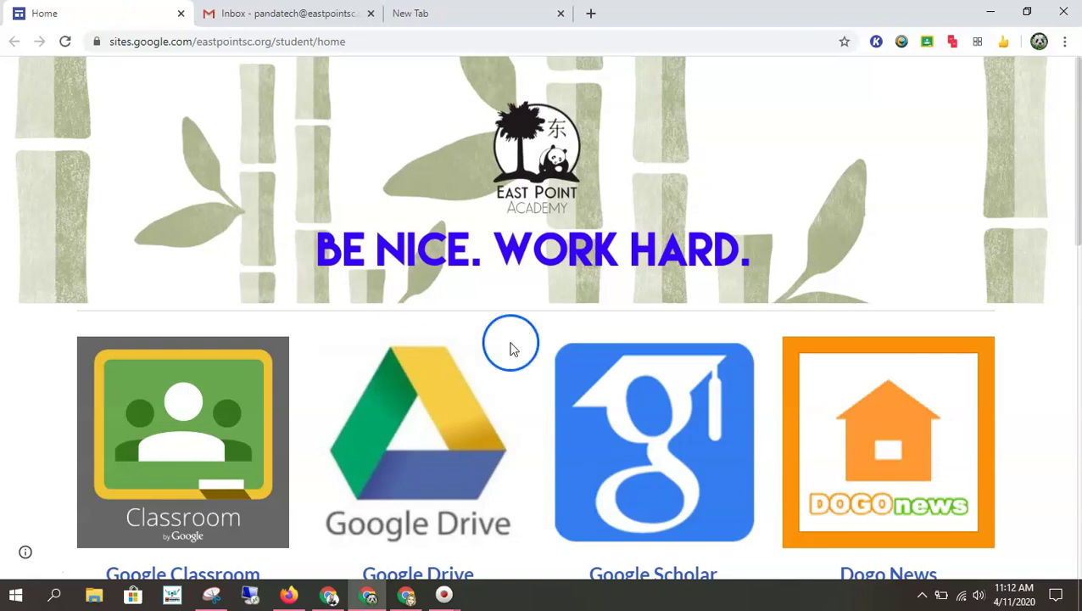
scroll(442, 405, "down", 2)
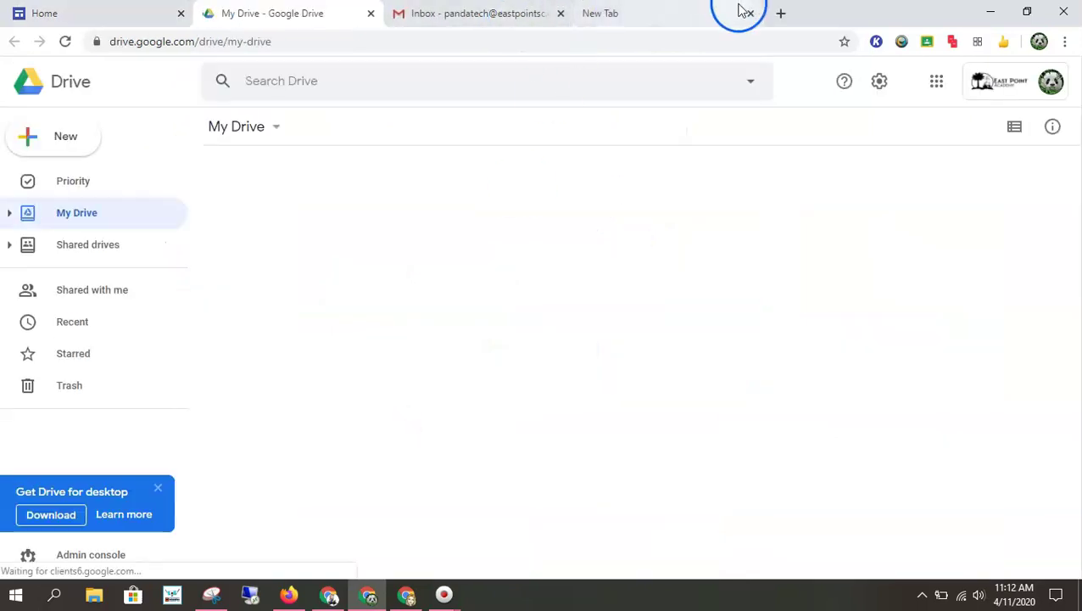
- Close the extra blank tab and bring up the Google apps list from My Drive
left_click(750, 13)
left_click(242, 146)
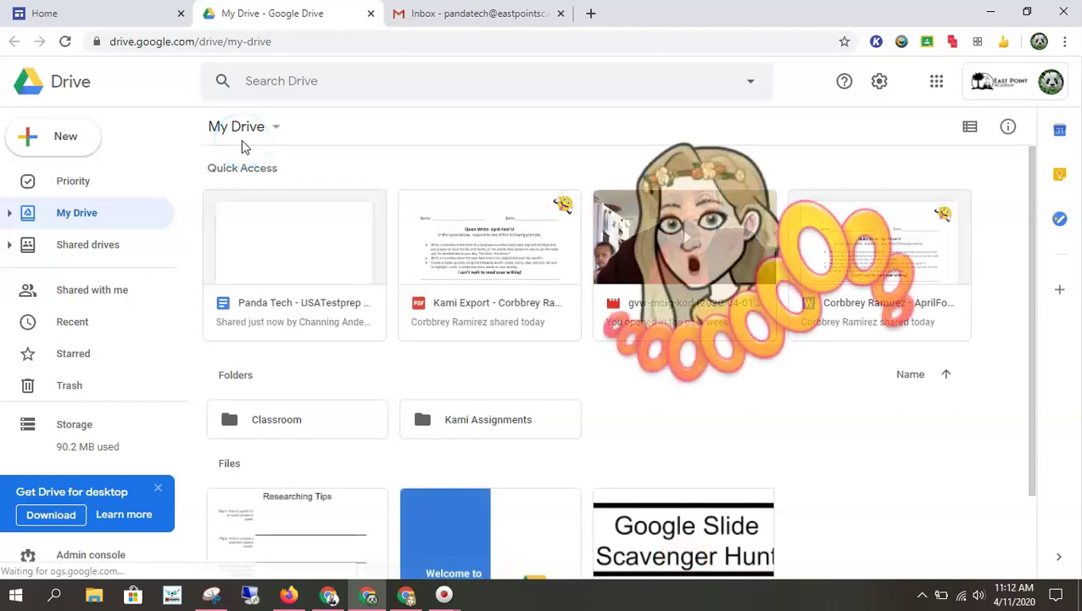
left_click(1077, 88)
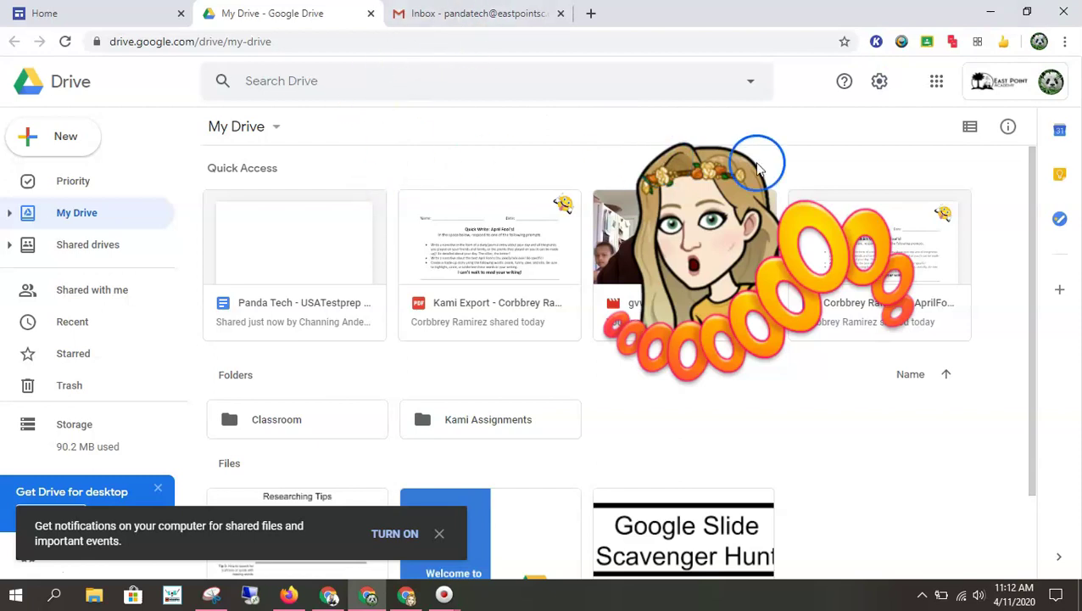
scroll(920, 229, "down", 2)
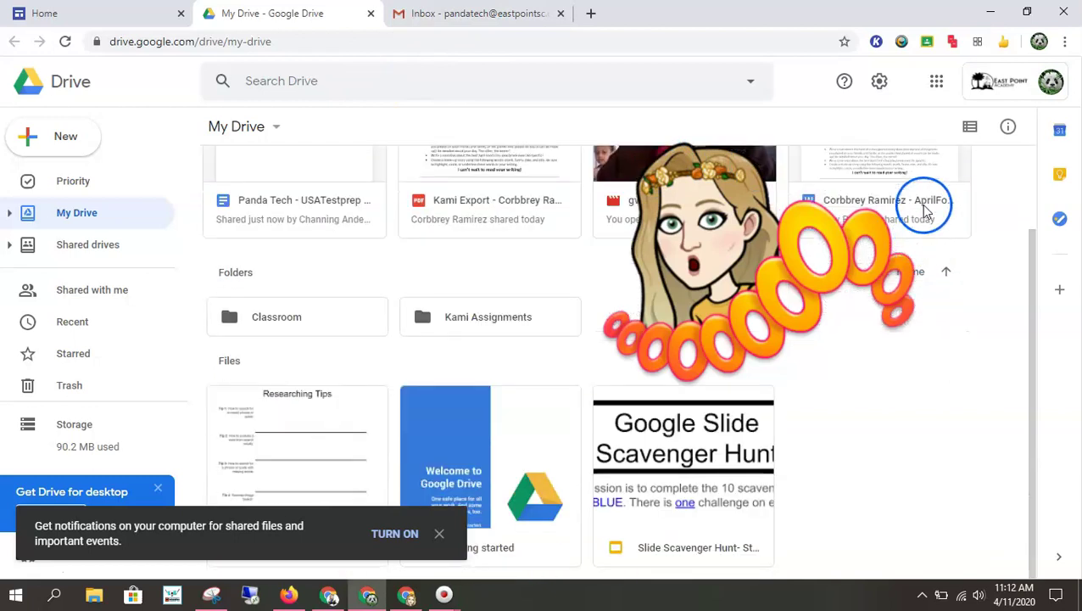
left_click(937, 85)
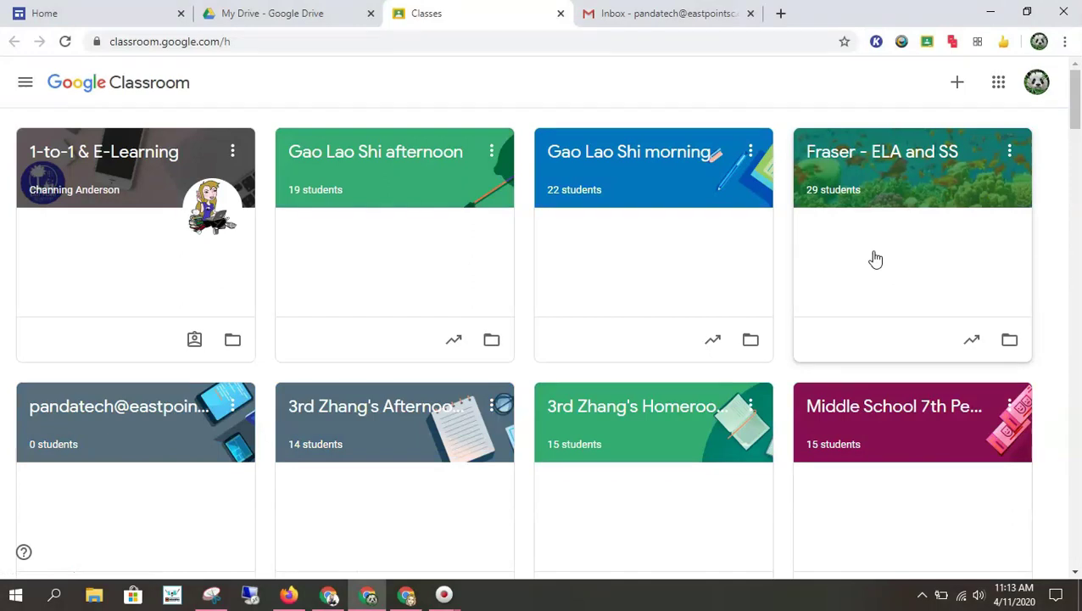
- Open the 1-to-1 & E-Learning class and scroll through its stream
left_click(102, 163)
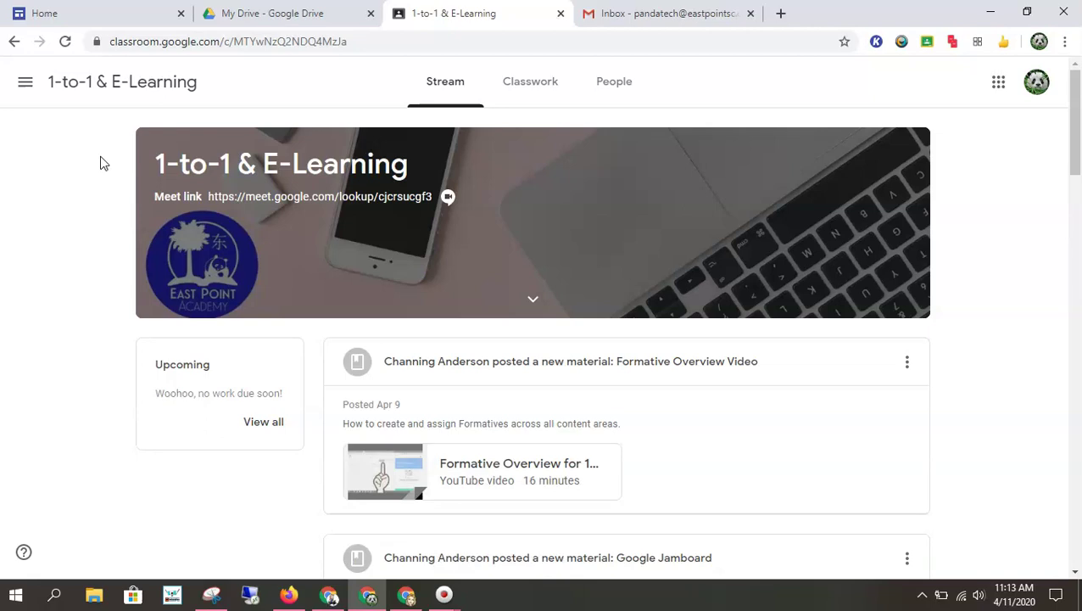
scroll(715, 469, "down", 4)
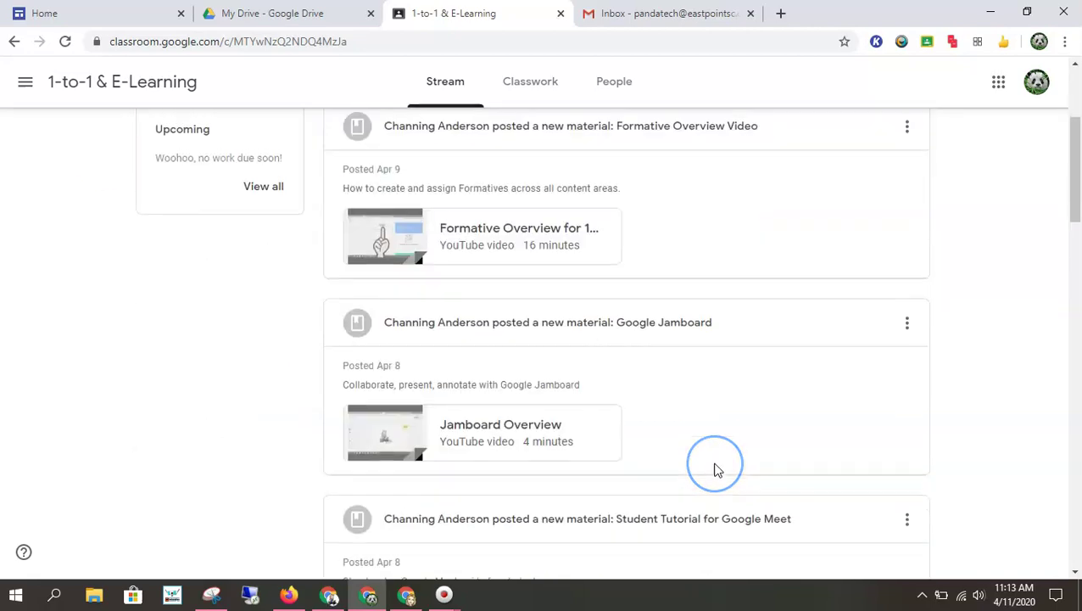
scroll(715, 469, "down", 6)
scroll(715, 469, "up", 3)
scroll(715, 469, "up", 4)
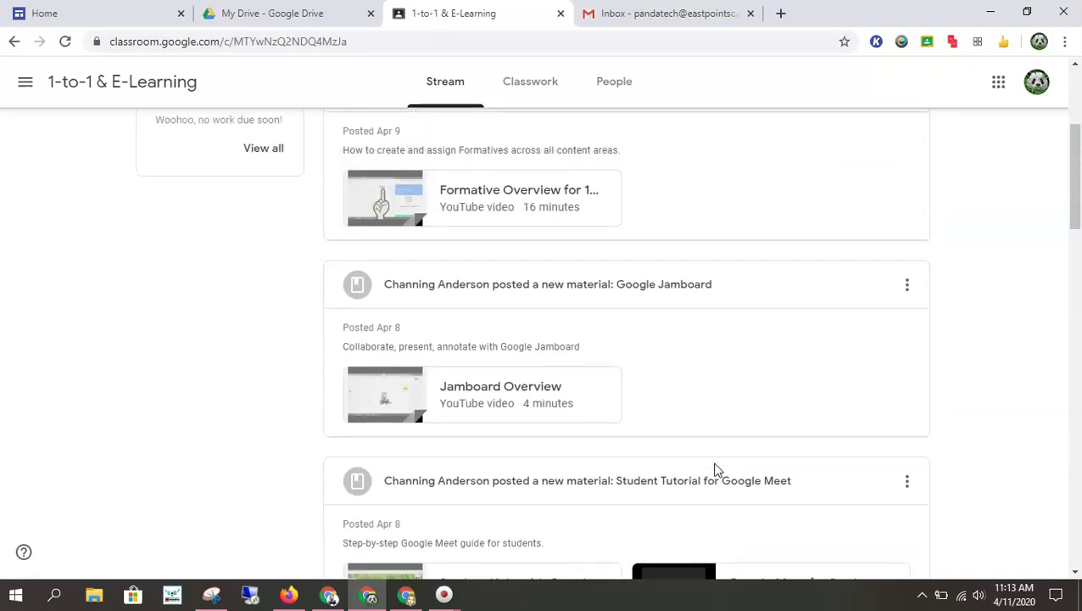
scroll(715, 469, "up", 3)
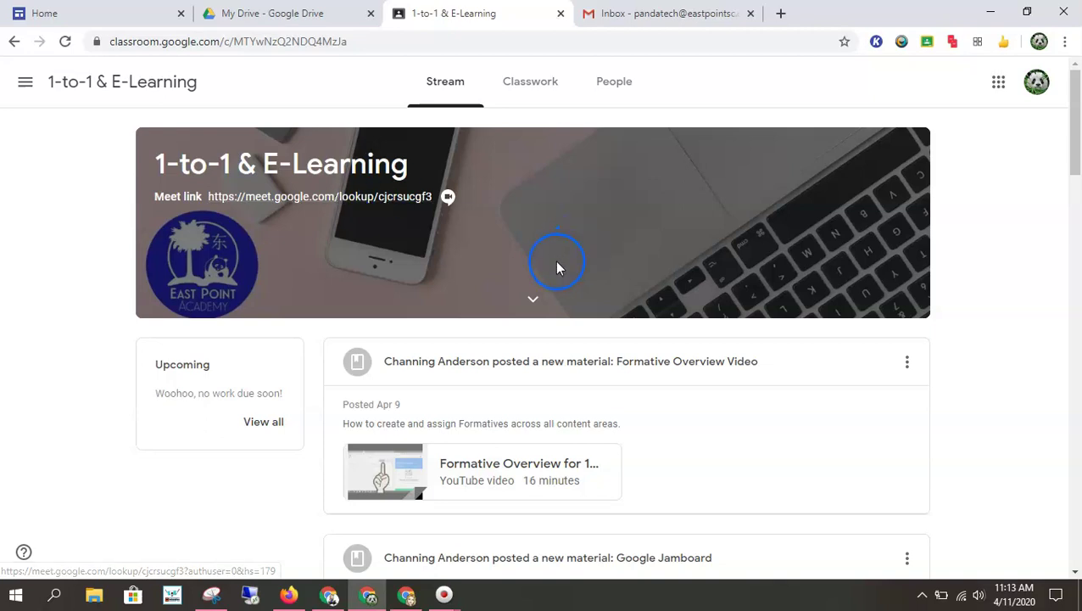
- Expand and collapse the class description, then go to the Classwork page
left_click(528, 303)
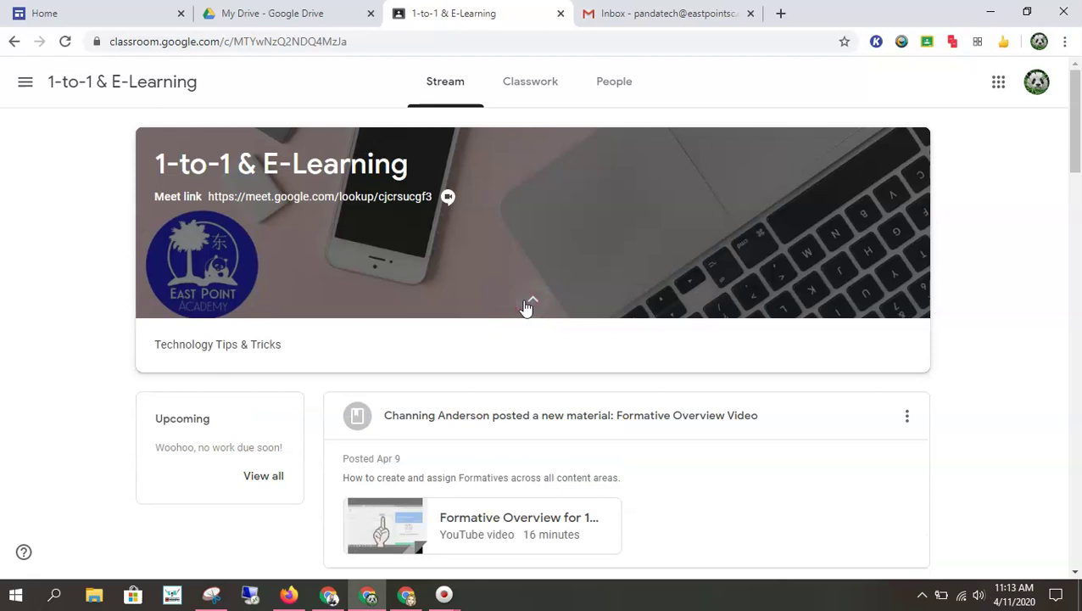
left_click(527, 304)
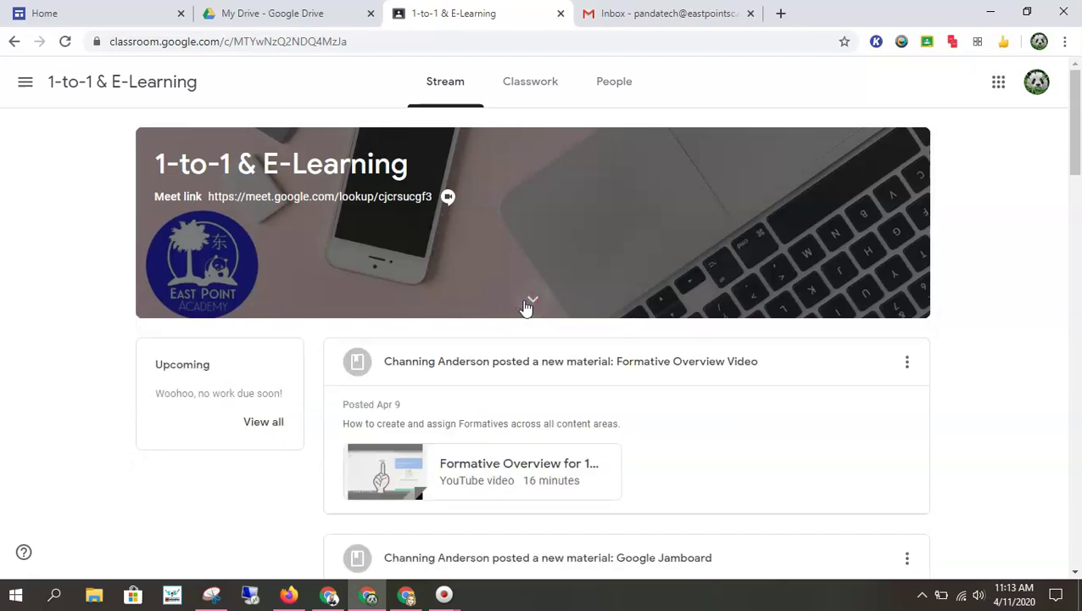
left_click(527, 75)
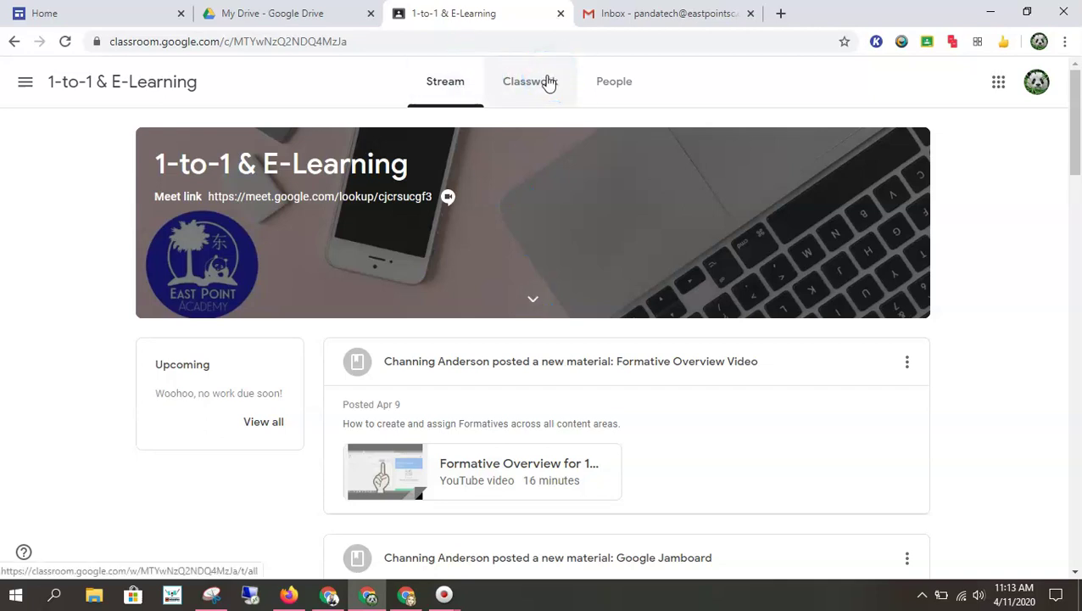
left_click(547, 83)
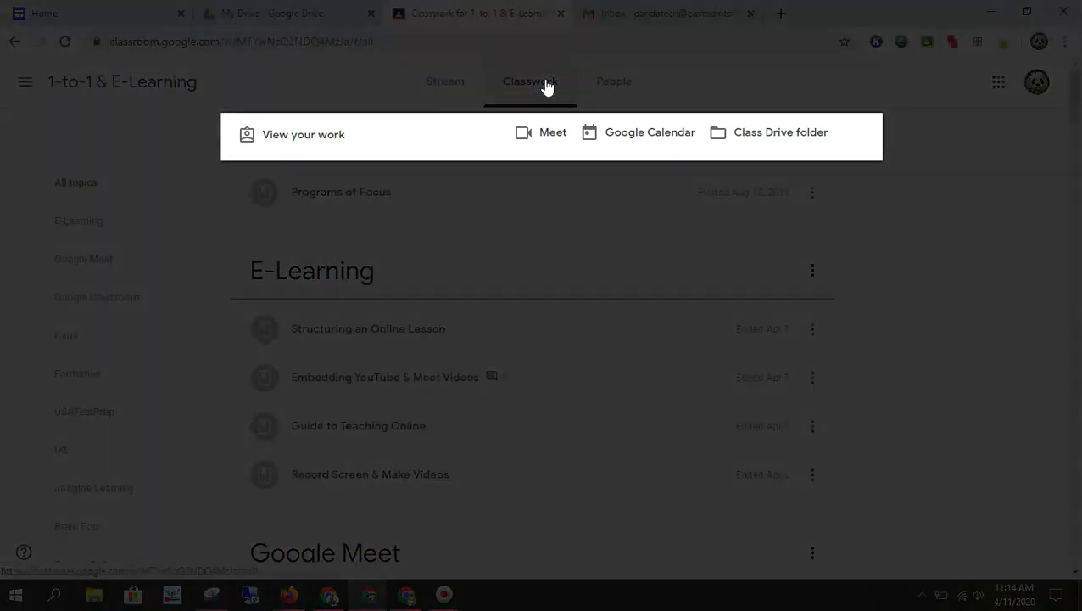
left_click(366, 108)
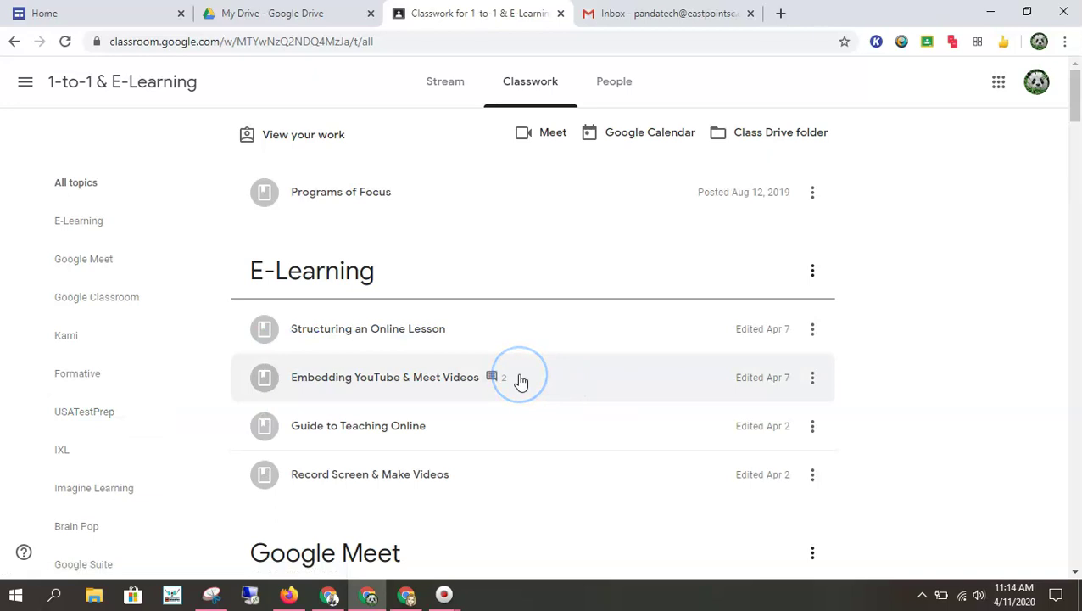
left_click(40, 567)
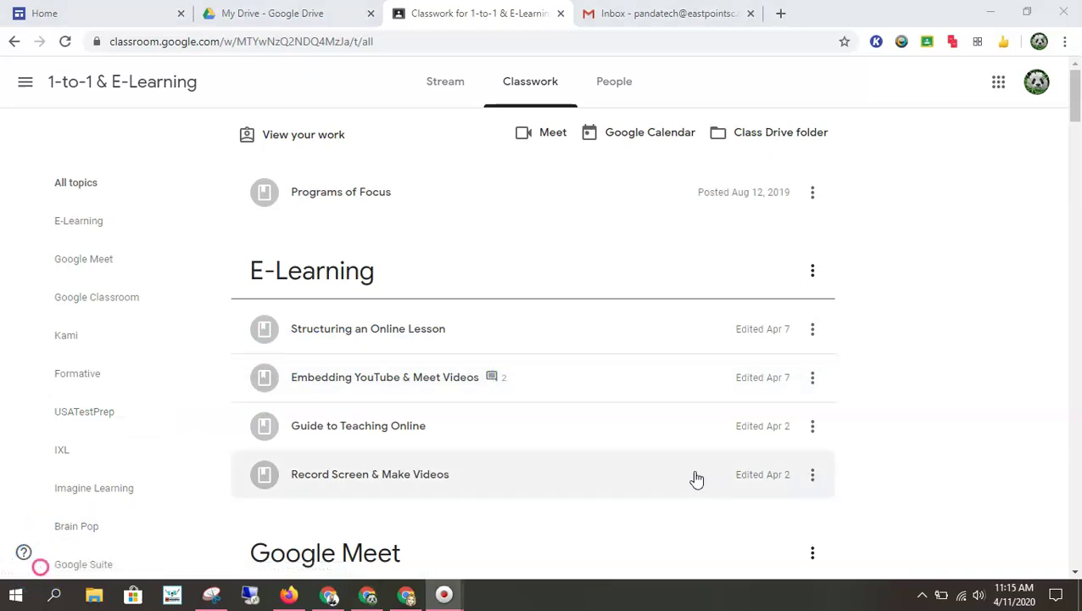
- Open the list of your own work in this class and scroll through it
left_click(288, 136)
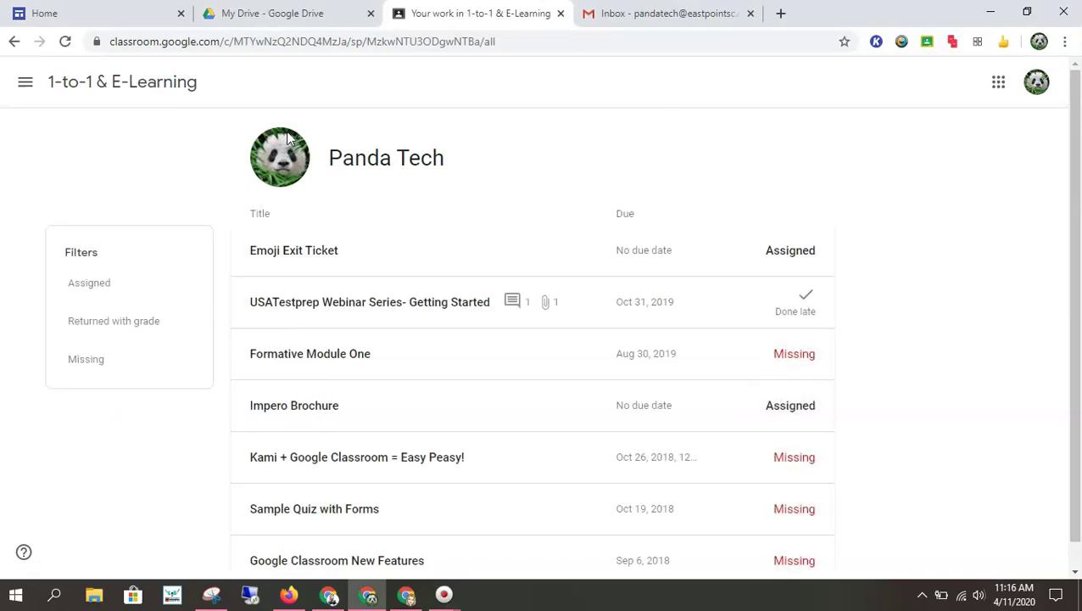
scroll(974, 378, "down", 1)
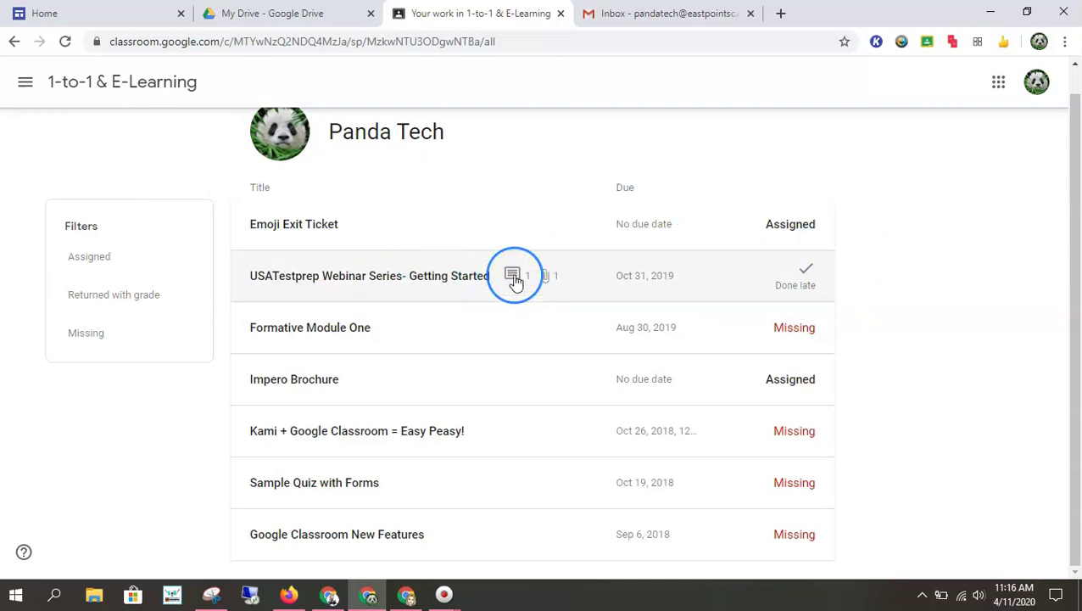
left_click(550, 280)
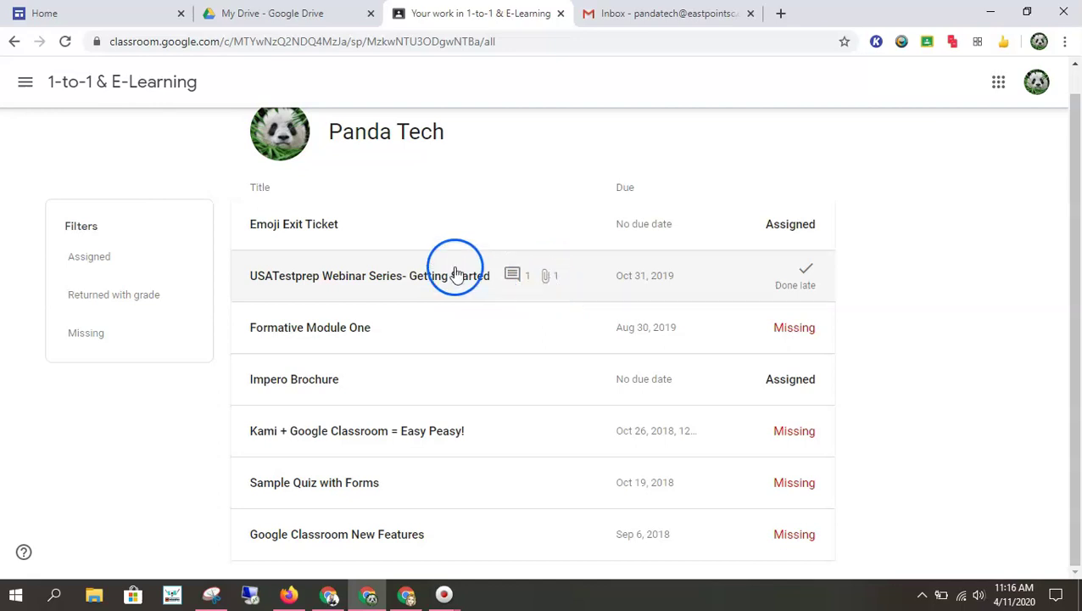
- Filter the work by Assigned, Returned with grade and Missing, then return to the full list
left_click(93, 256)
left_click(441, 406)
left_click(84, 212)
left_click(120, 254)
left_click(183, 253)
left_click(166, 293)
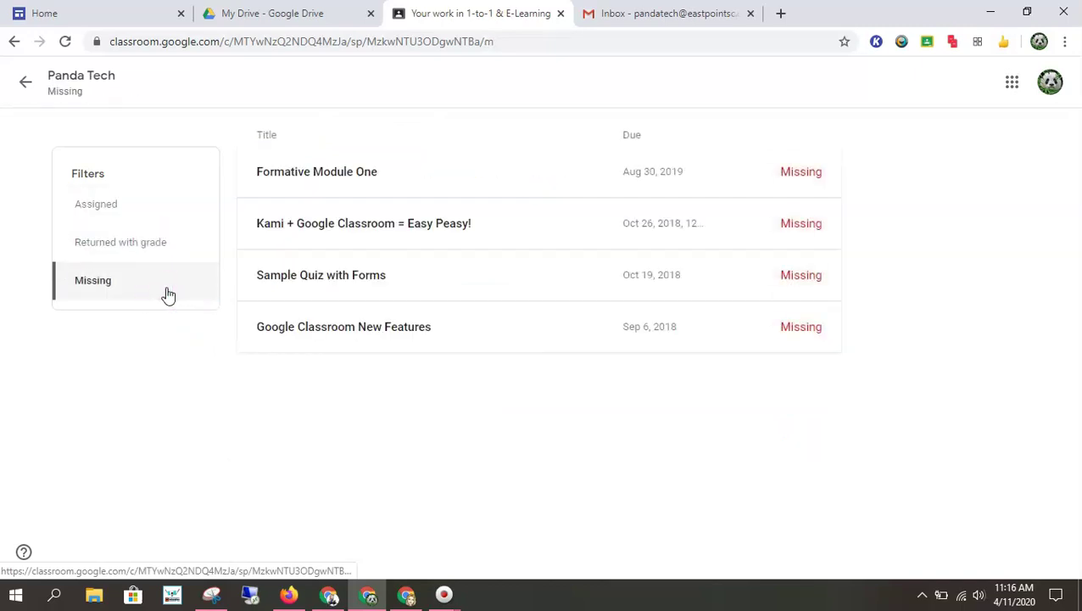
left_click(380, 324)
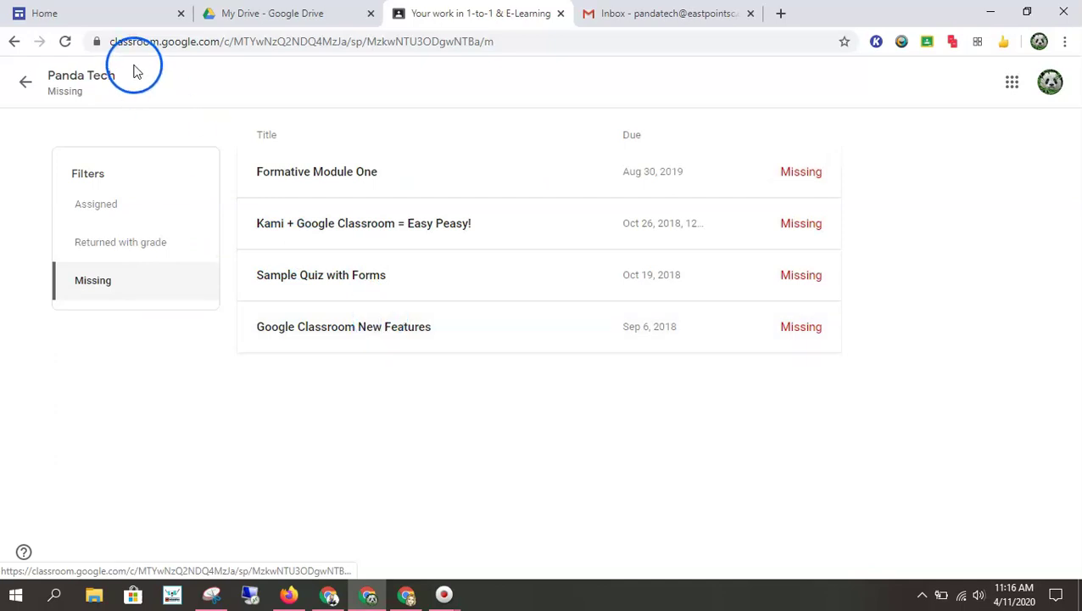
left_click(25, 82)
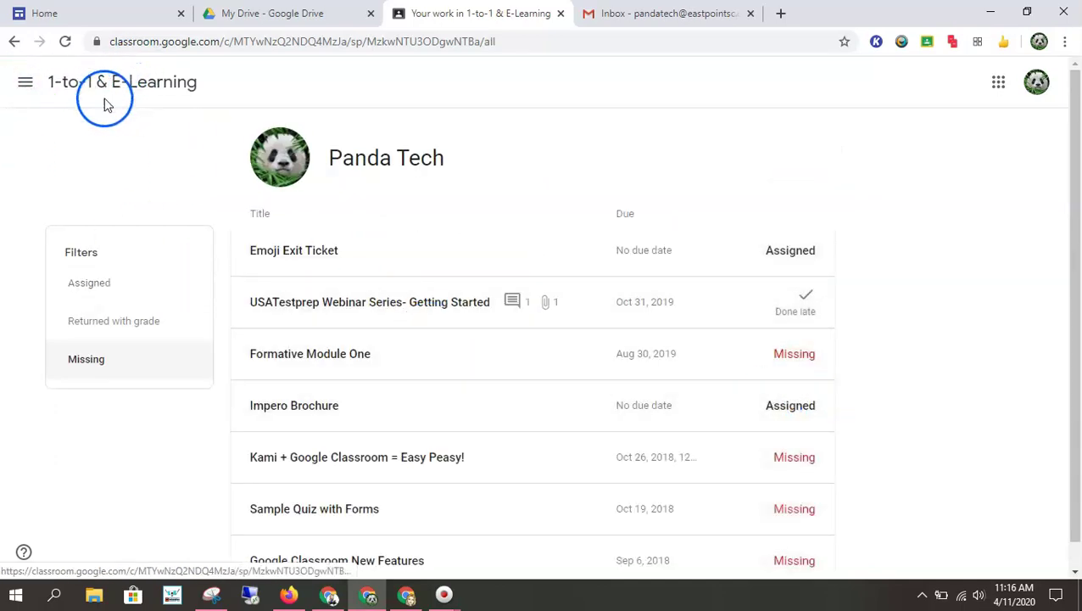
- Visit the Stream, Classwork and People pages, then return to Classwork
left_click(174, 89)
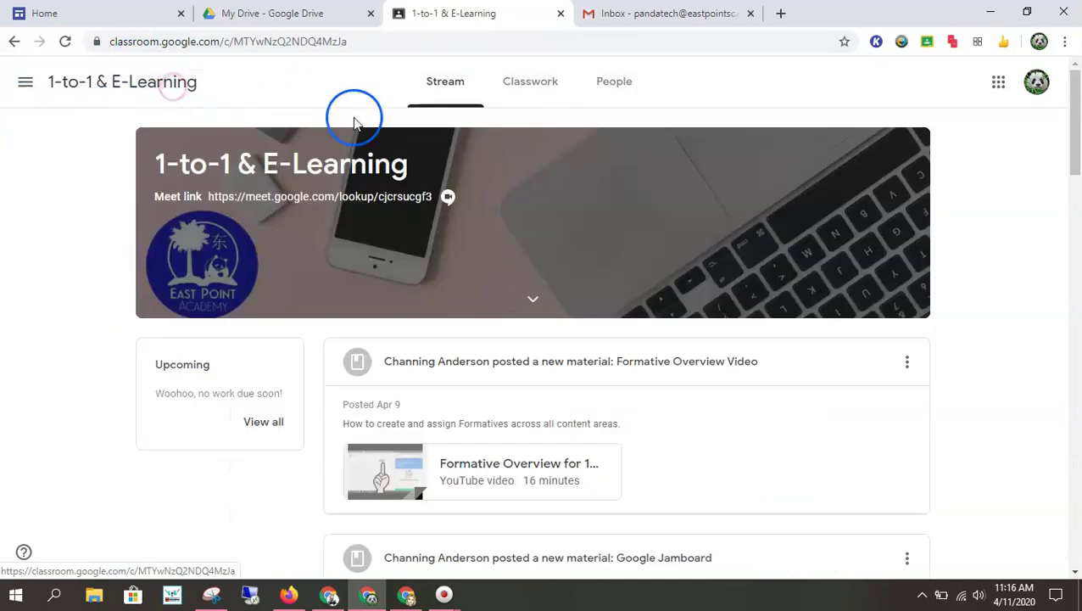
left_click(516, 95)
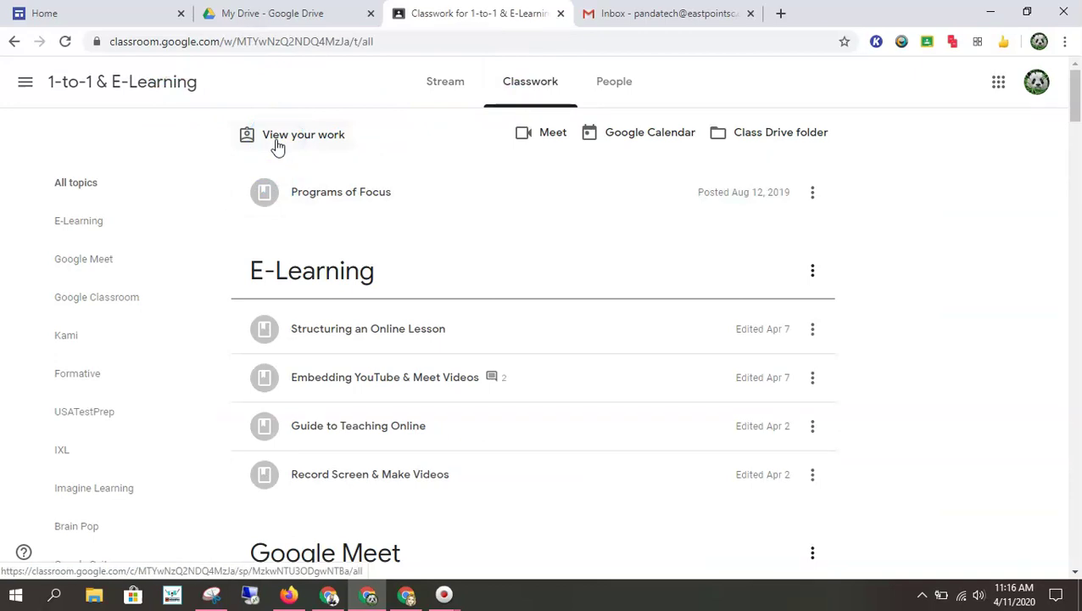
left_click(638, 73)
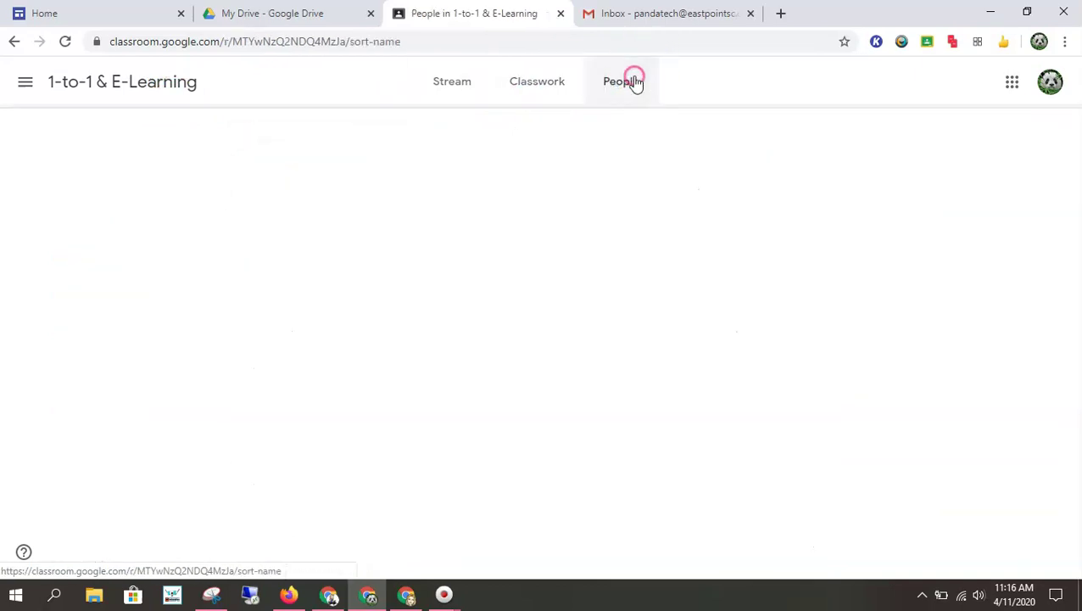
left_click(672, 347)
scroll(671, 346, "down", 2)
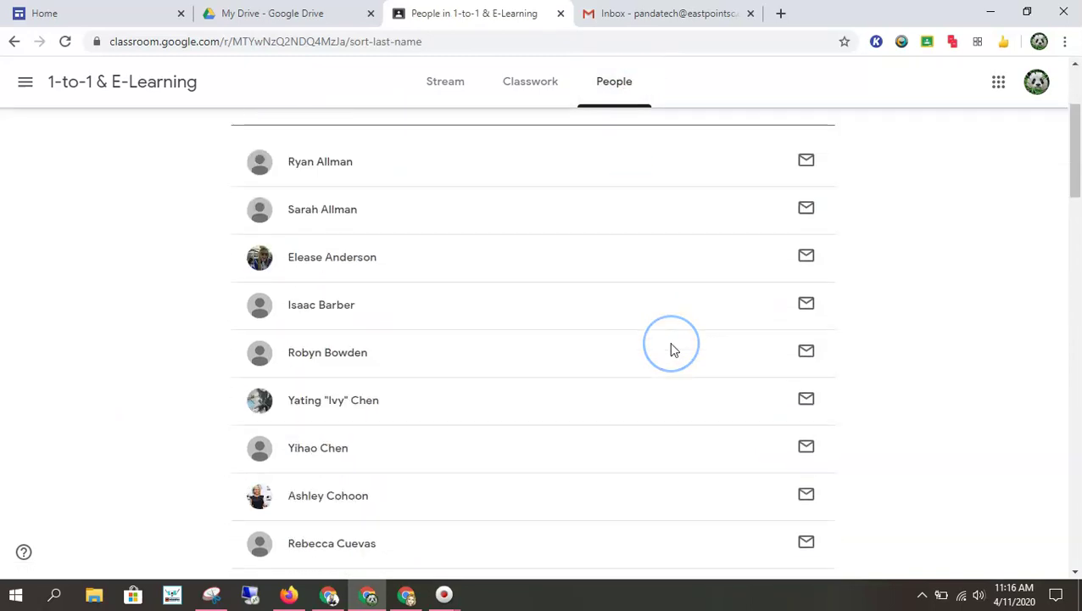
scroll(671, 346, "up", 2)
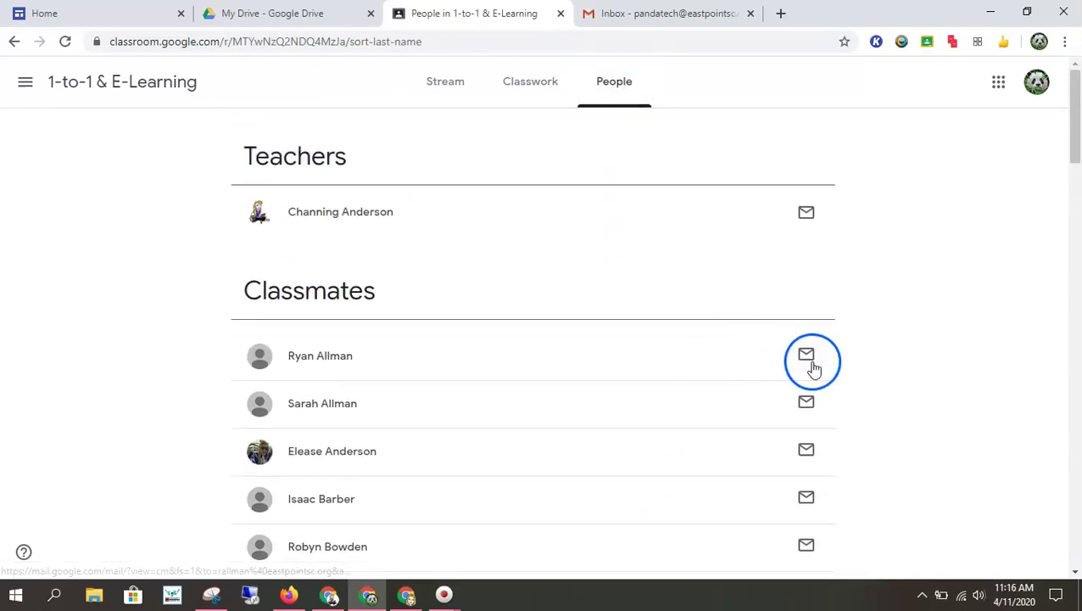
left_click(523, 101)
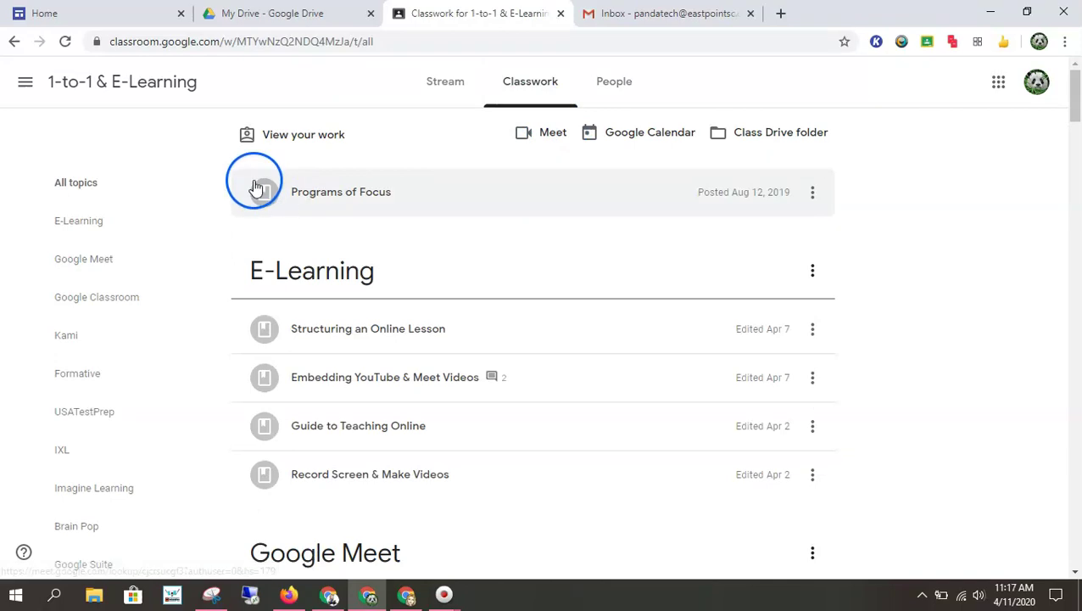
- In Your work, expand Formative Module One and open its full details
left_click(323, 138)
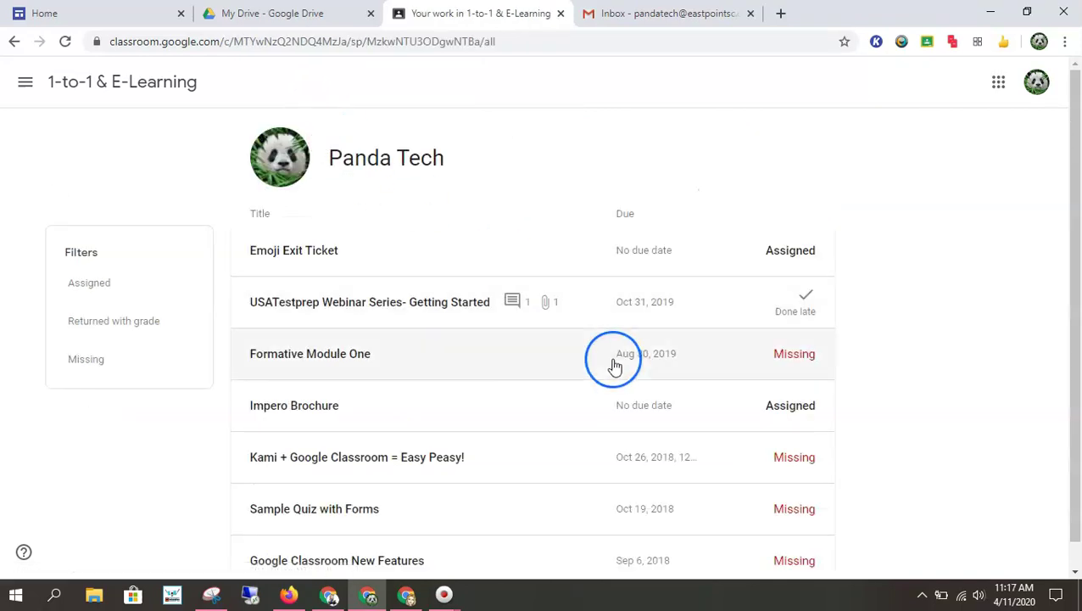
scroll(616, 368, "down", 1)
left_click(522, 331)
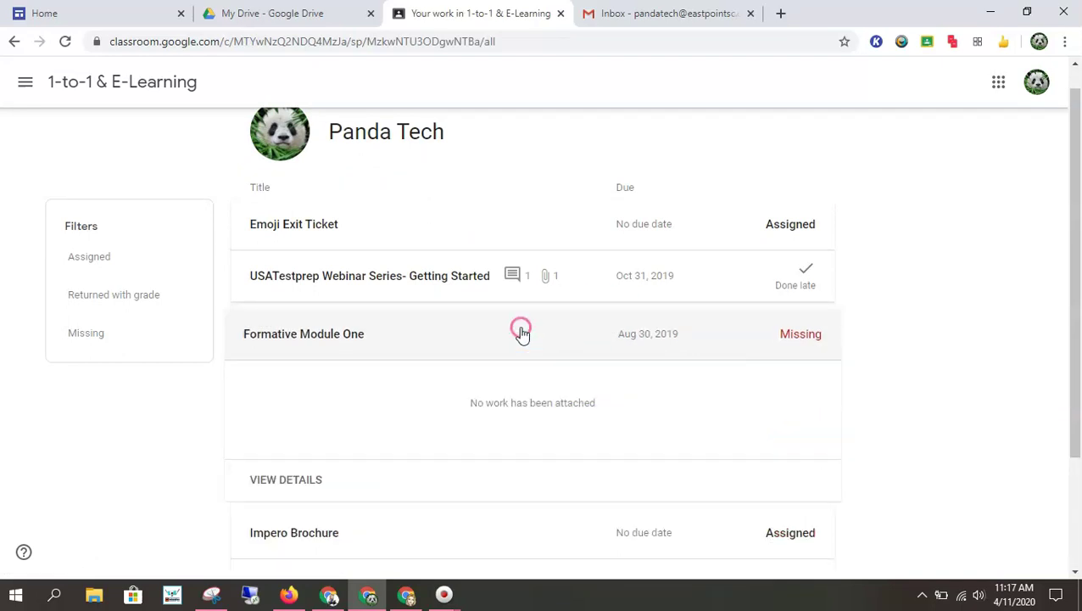
left_click(288, 479)
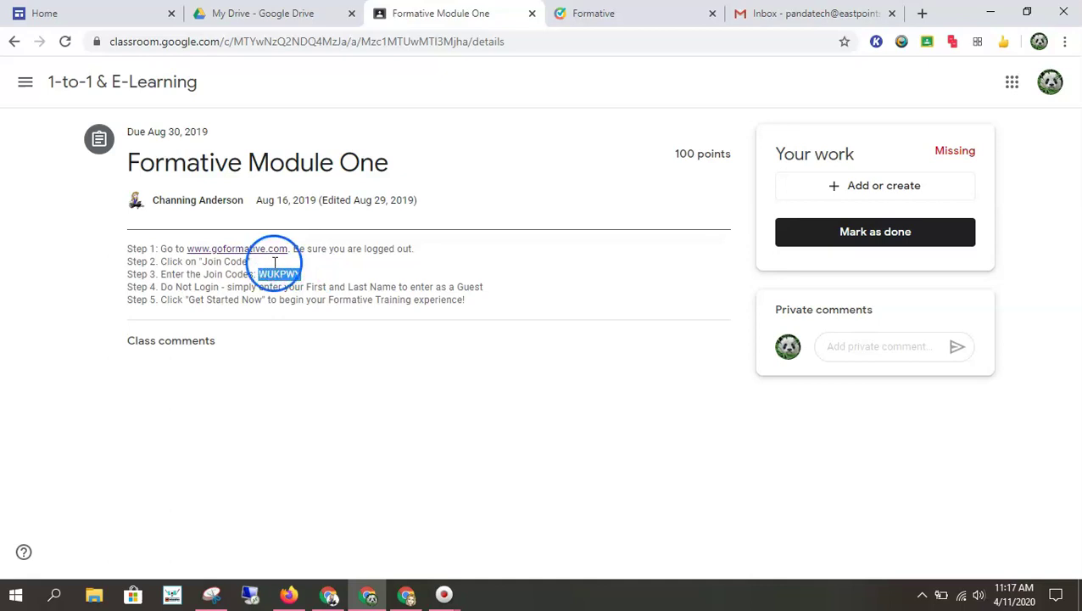
- After checking the Formative site, comment 'Completed in Formative' privately and mark Formative Module One done
left_click(633, 12)
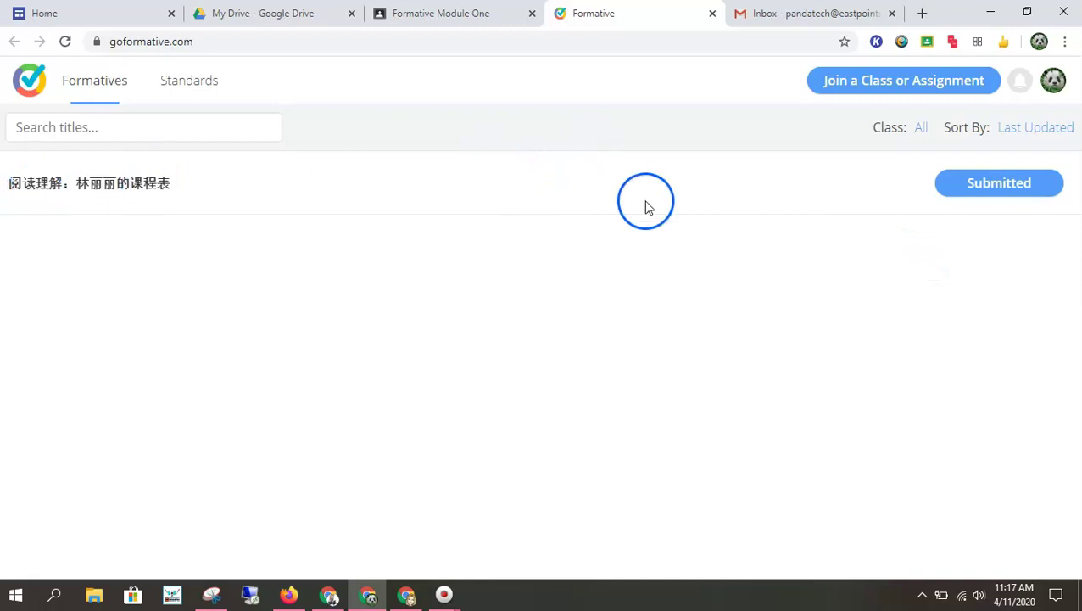
left_click(449, 15)
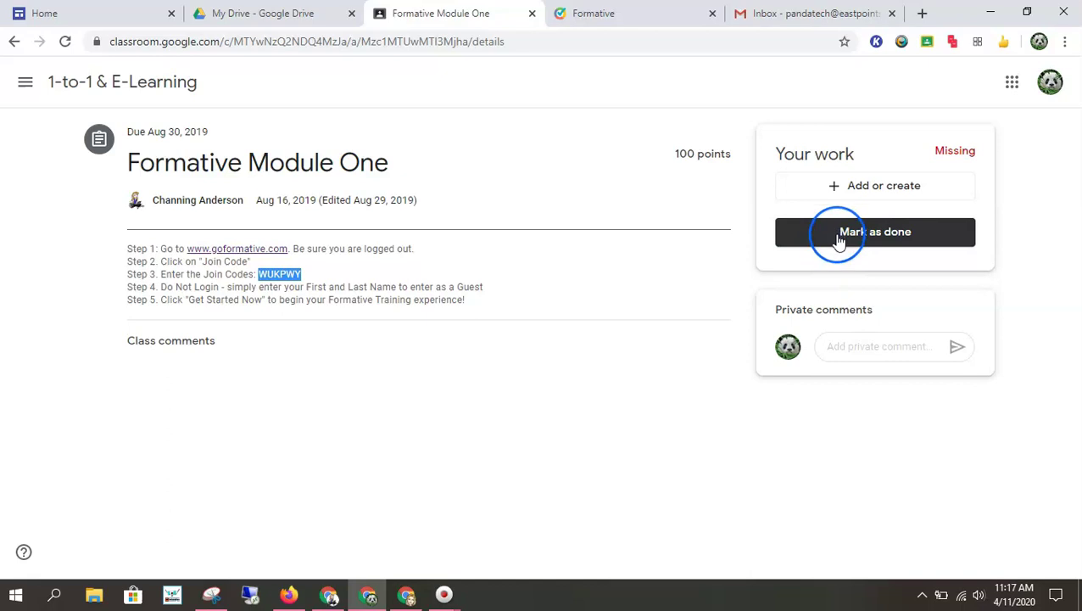
left_click(851, 345)
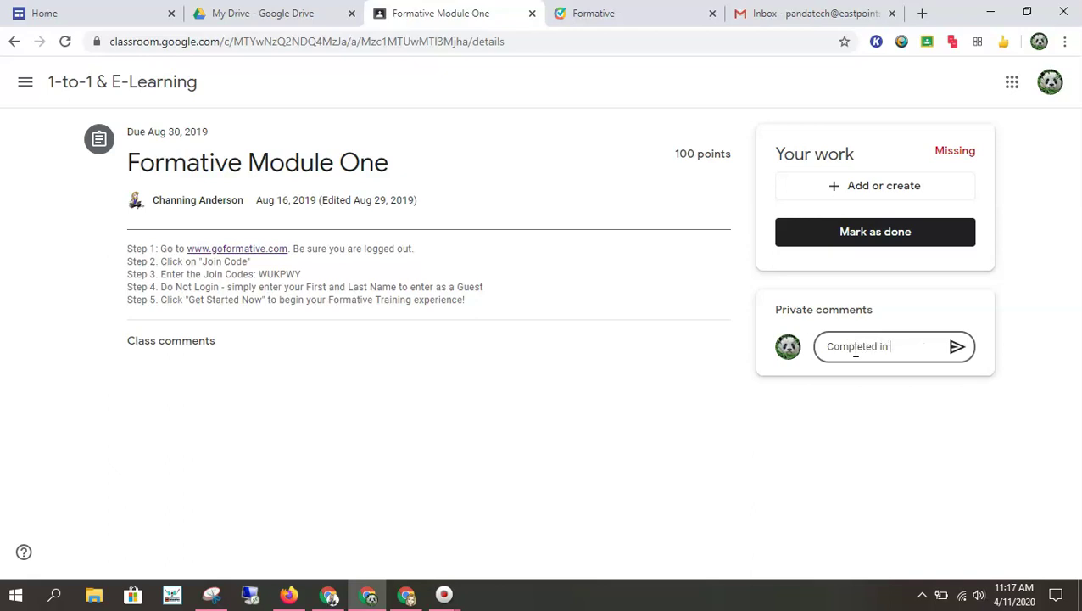
type("Completed in Formative")
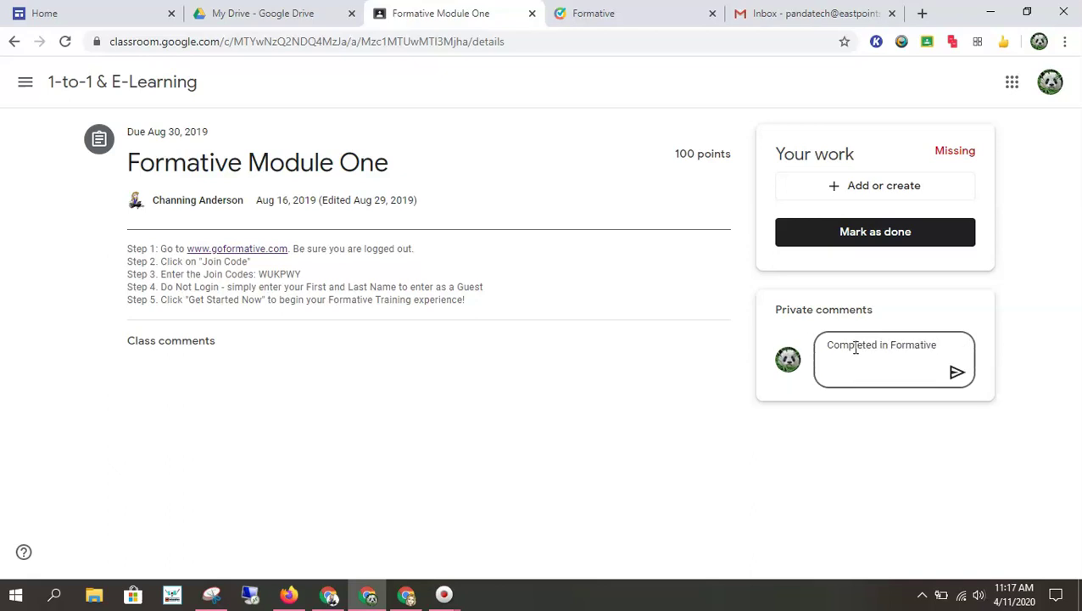
left_click(957, 373)
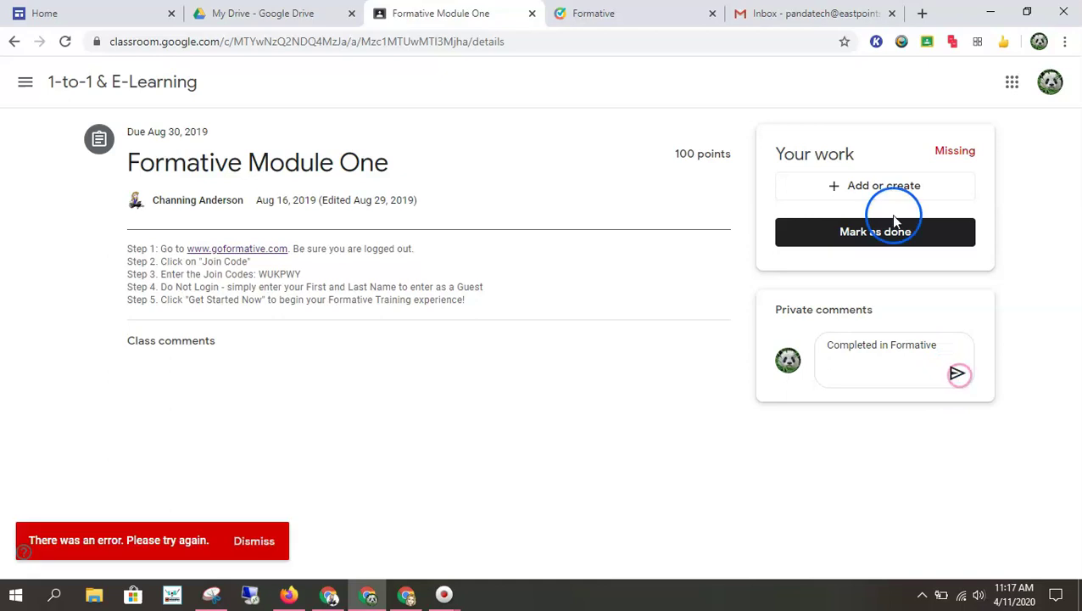
left_click(903, 246)
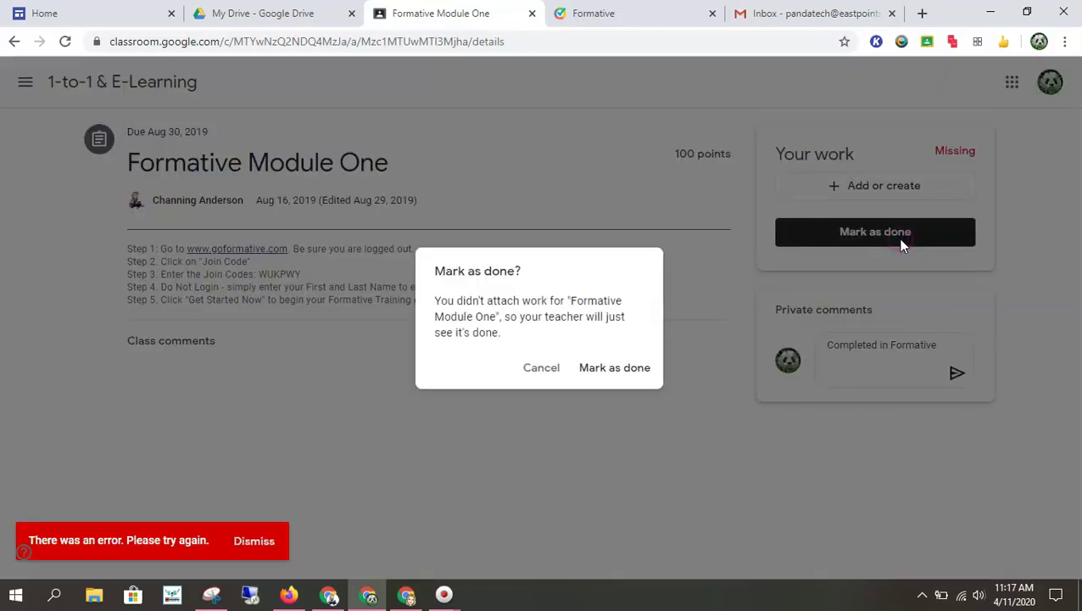
left_click(609, 374)
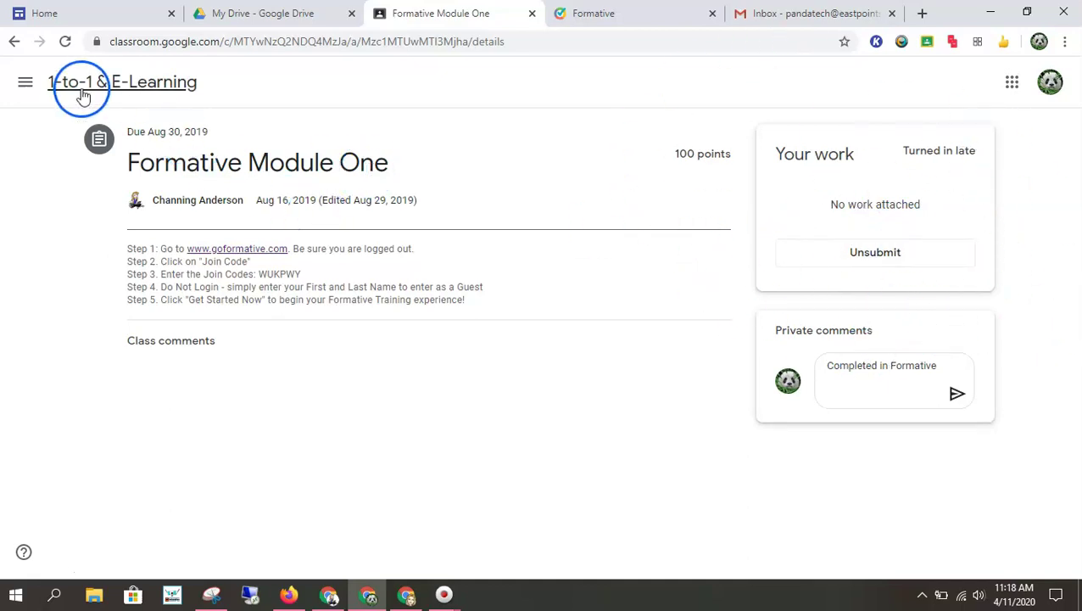
- Leave without the unsent comment and open the Kami + Google Classroom = Easy Peasy! details
left_click(14, 41)
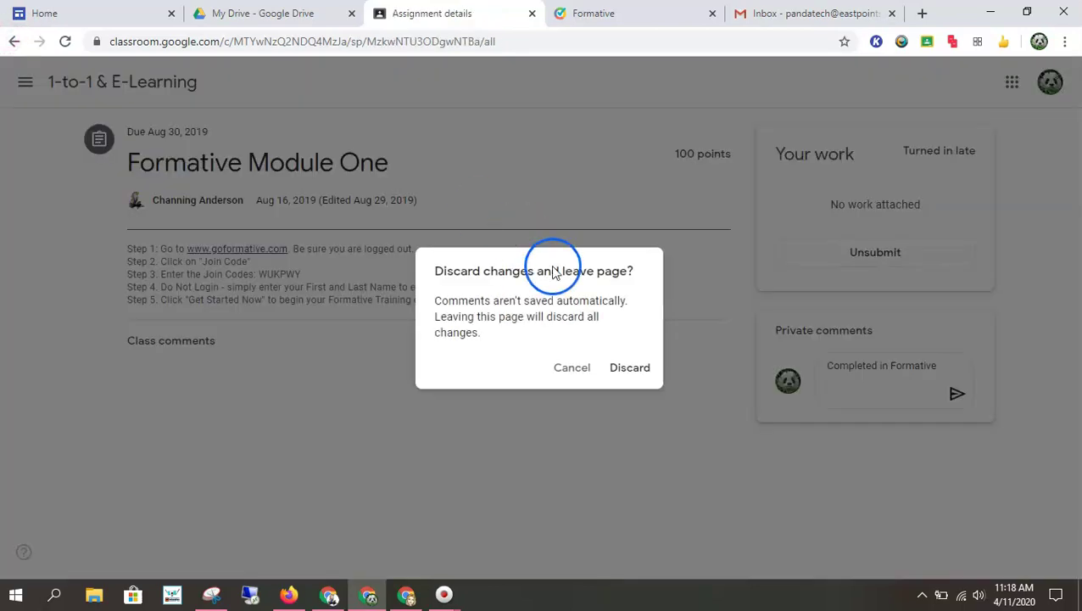
left_click(625, 371)
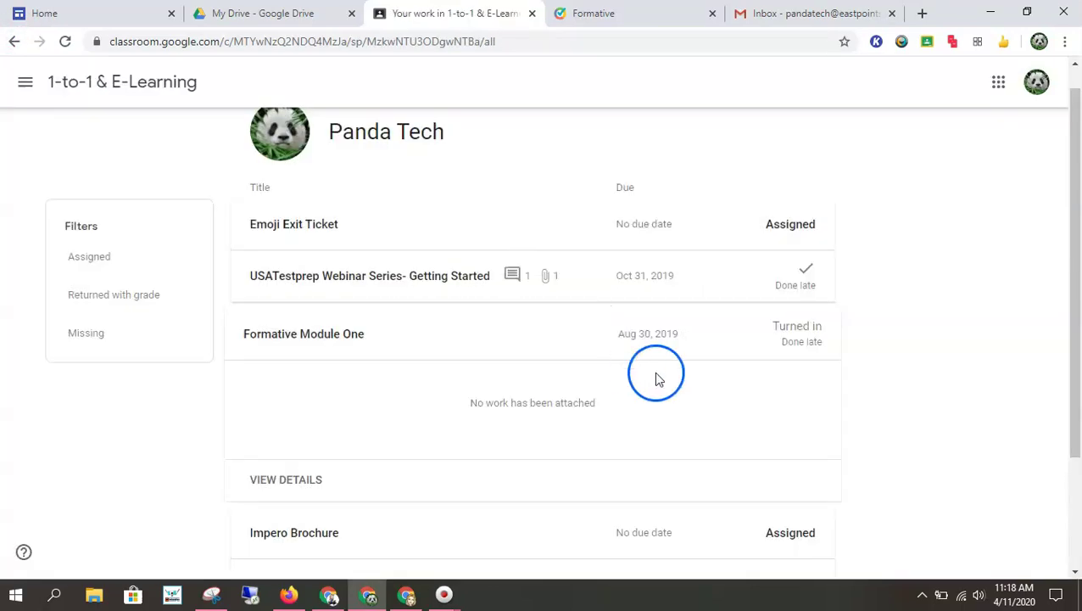
scroll(667, 379, "down", 2)
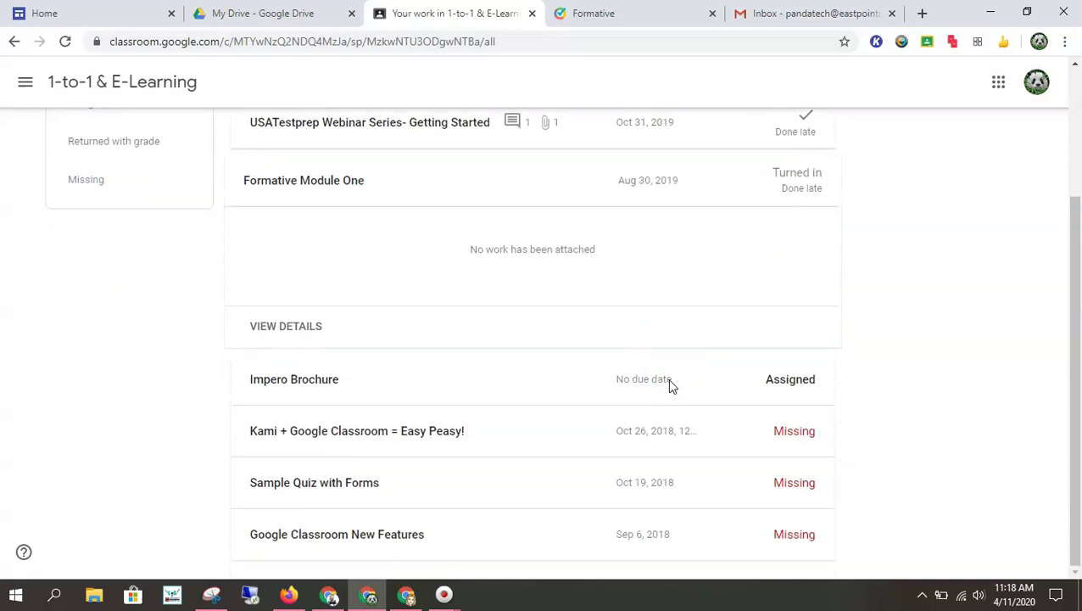
left_click(471, 428)
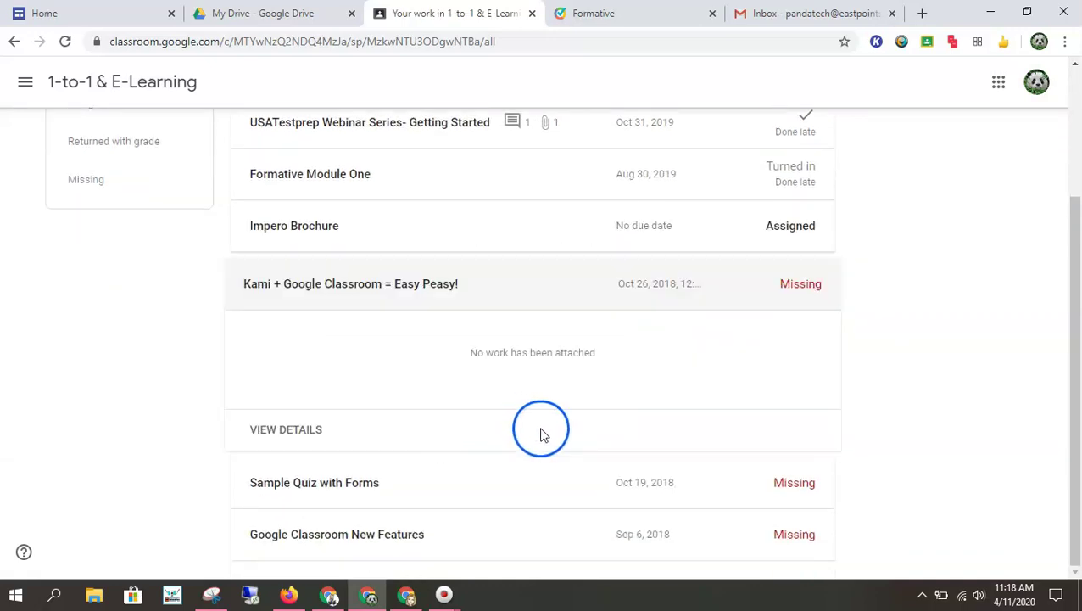
left_click(280, 434)
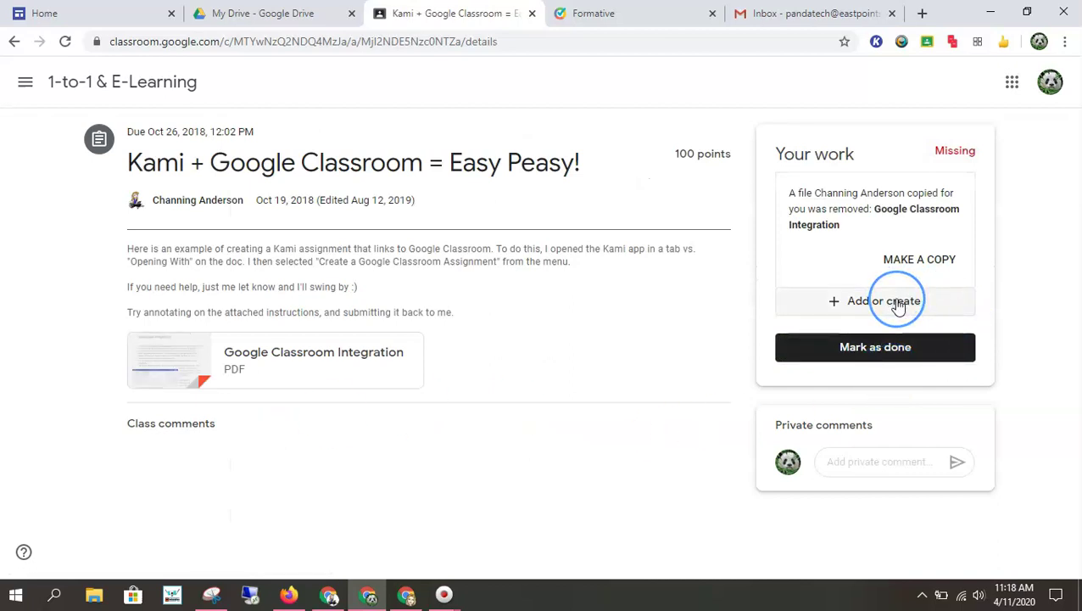
- Make a personal copy of the Google Classroom Integration PDF and open it
left_click(905, 265)
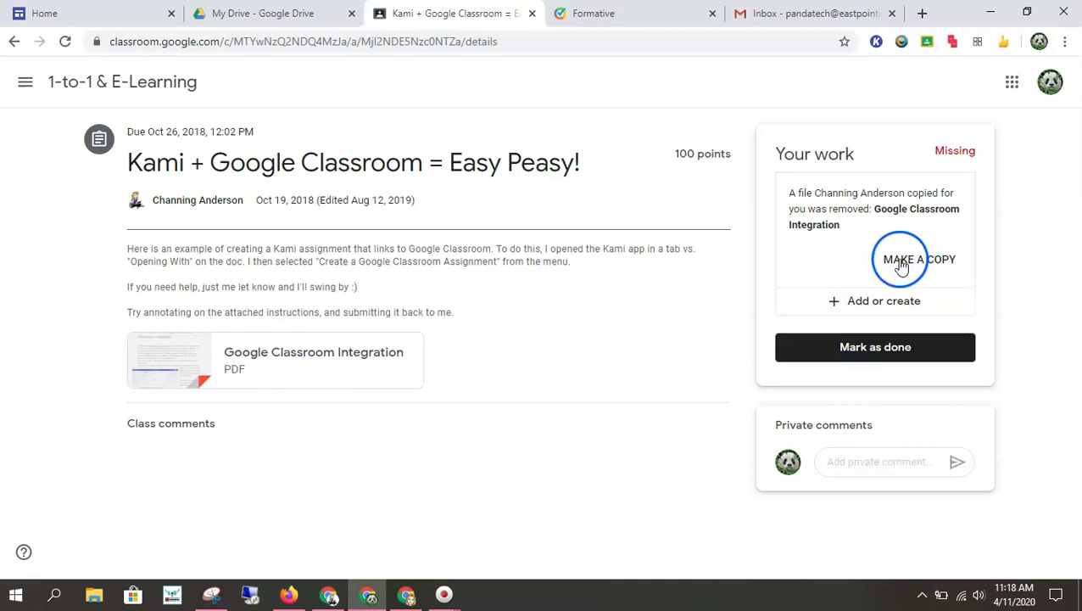
left_click(902, 265)
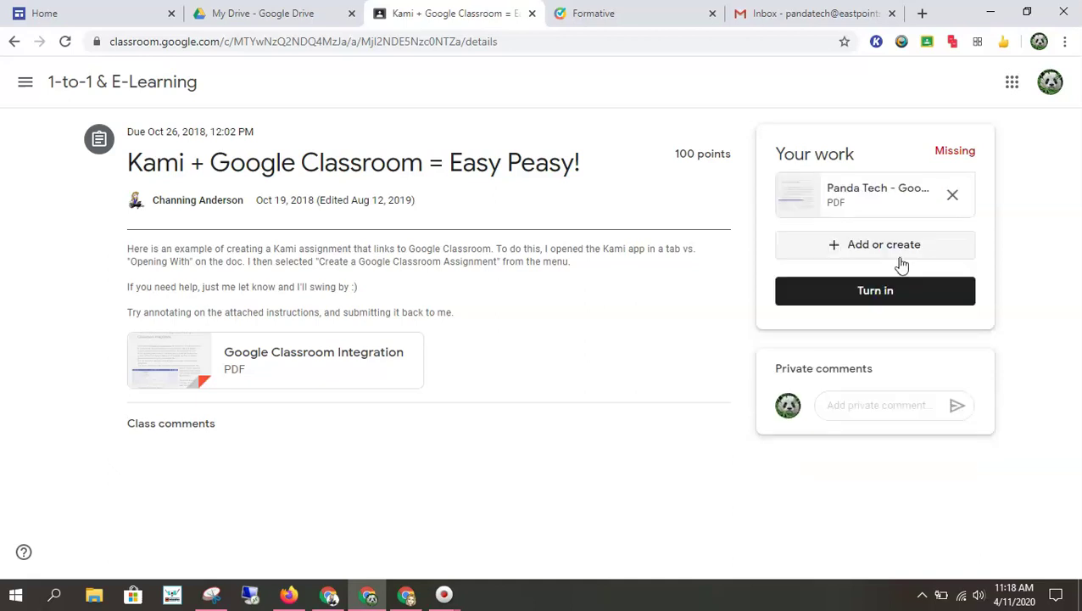
left_click(865, 200)
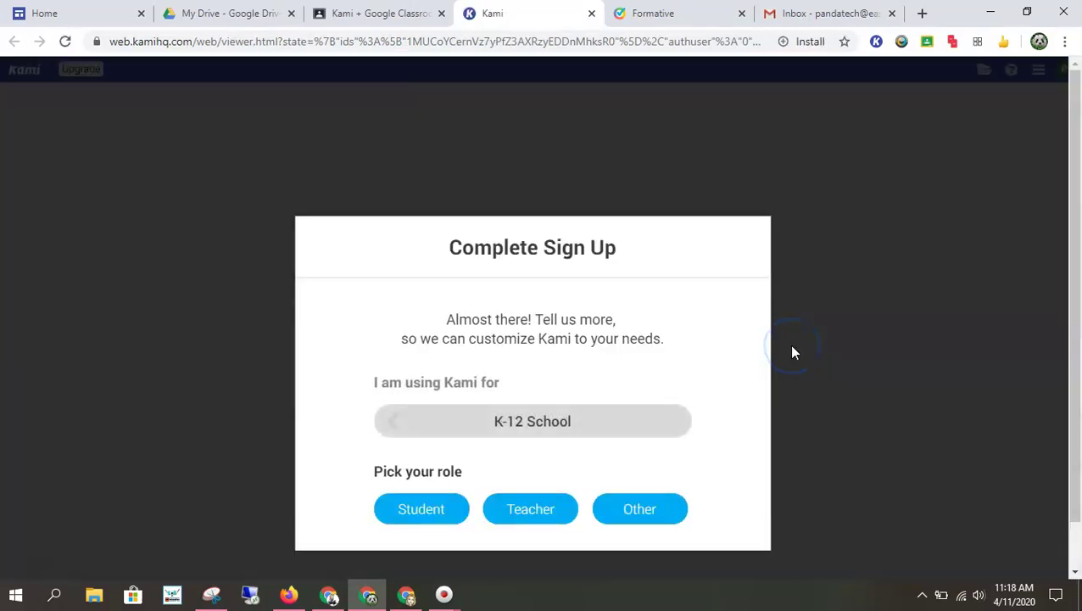
- Finish Kami sign-up with the Student role and scroll into the PDF
left_click(408, 513)
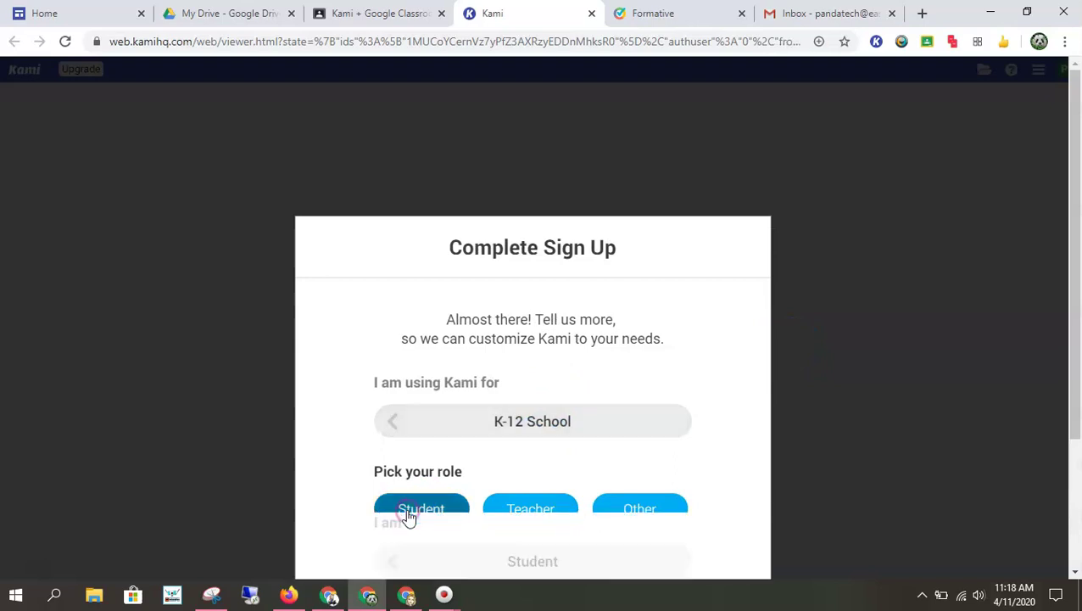
left_click(512, 458)
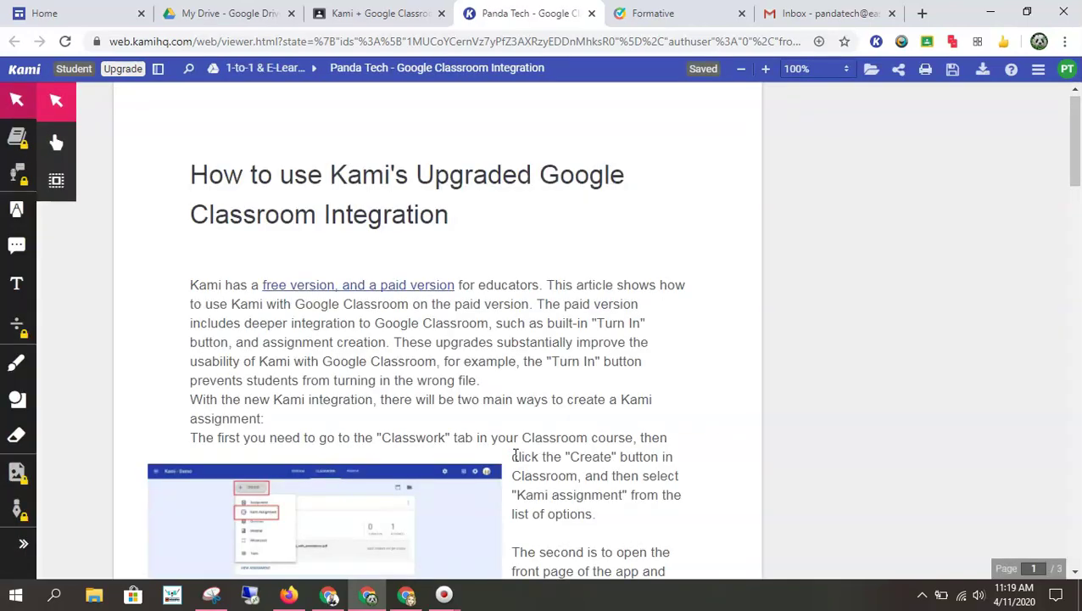
scroll(336, 290, "down", 1)
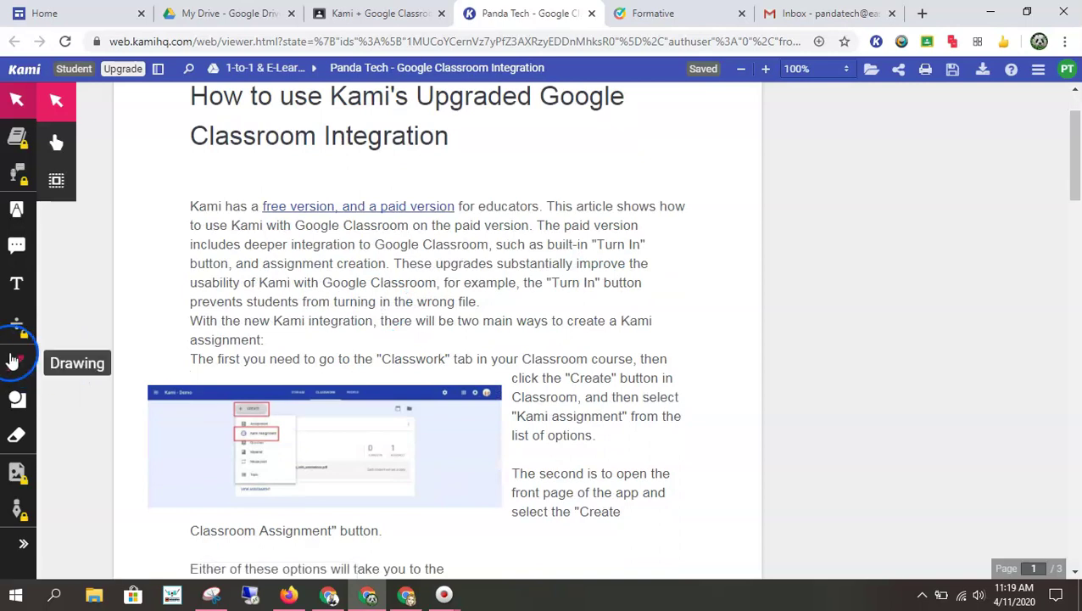
- Draw a freehand loop around the example screenshot and underline 'These upgrades substantially improve the'
left_click(17, 363)
mouse_move(354, 371)
left_mouse_down()
mouse_move(241, 459)
mouse_move(222, 329)
left_mouse_up()
left_click_drag(395, 272, 695, 278)
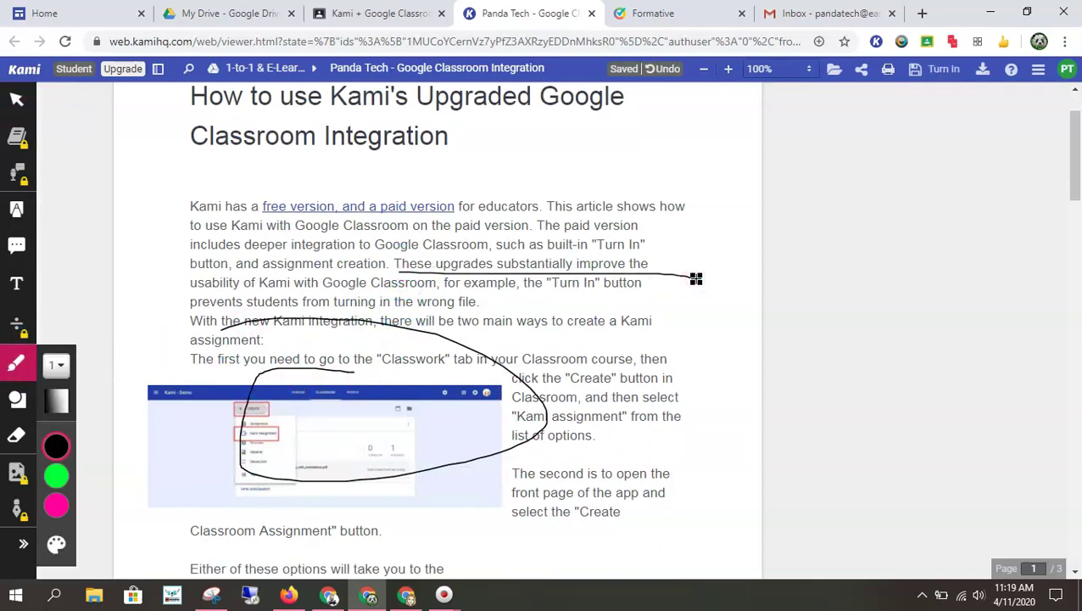
- Turn in the annotated PDF and return to the Classroom assignment page
left_click(943, 71)
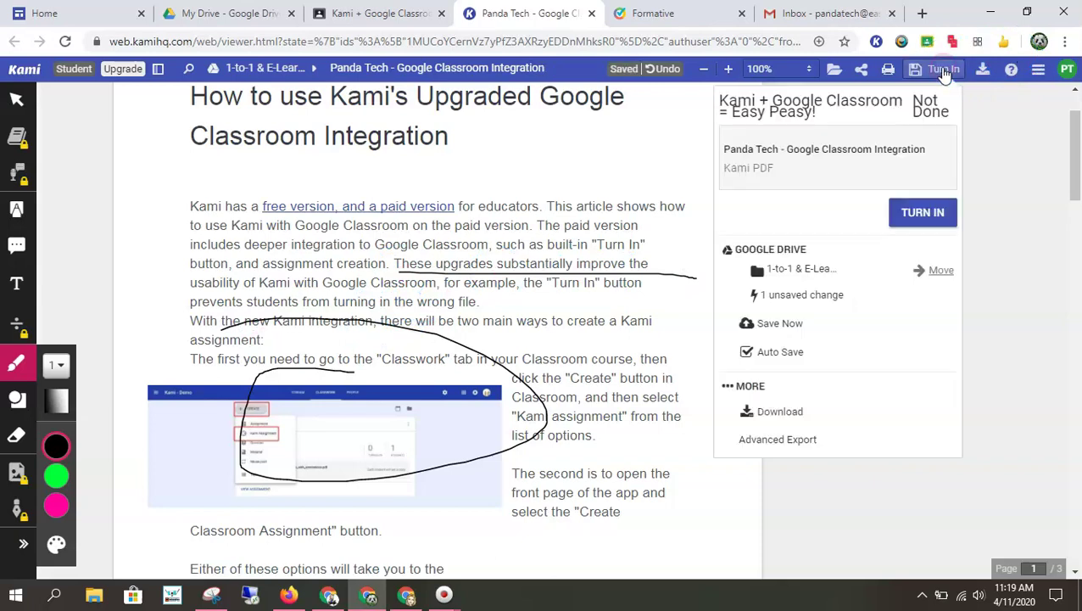
left_click(919, 211)
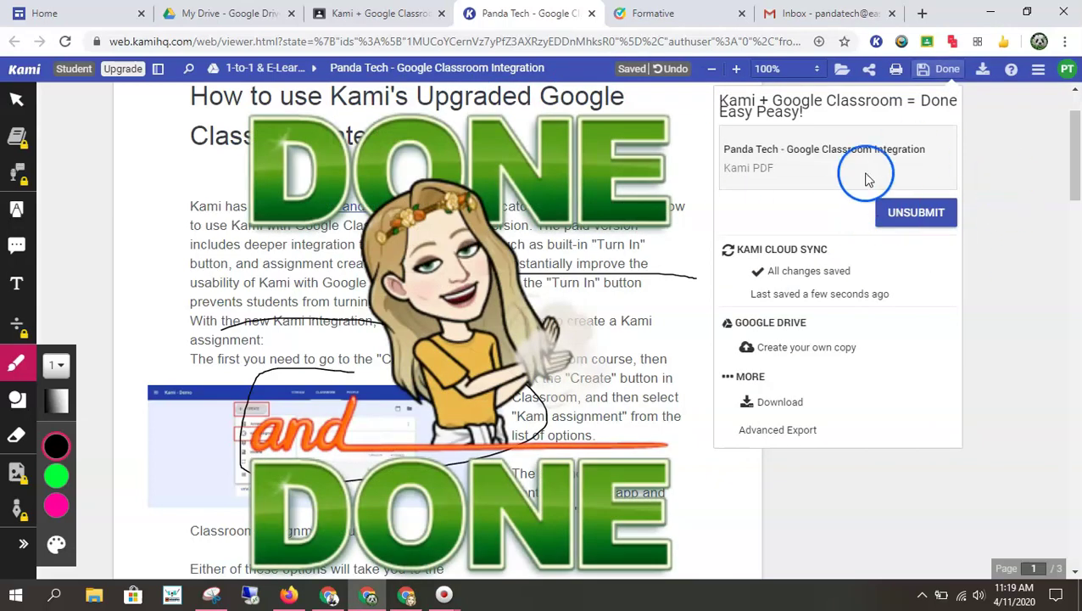
left_click(379, 15)
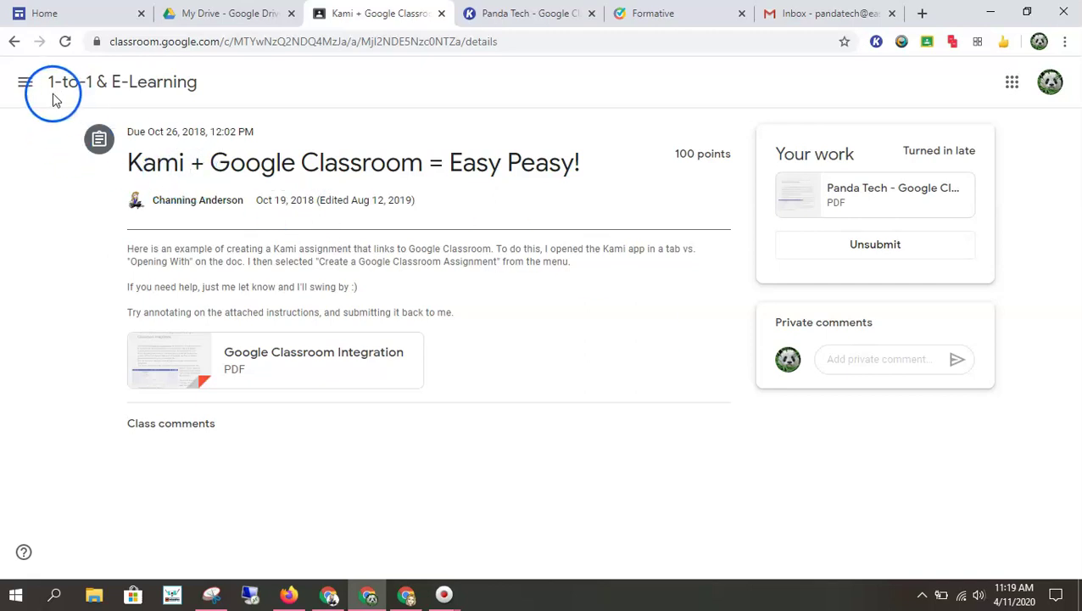
- Return to the Your work list and open the Google Classroom New Features assignment details
left_click(17, 45)
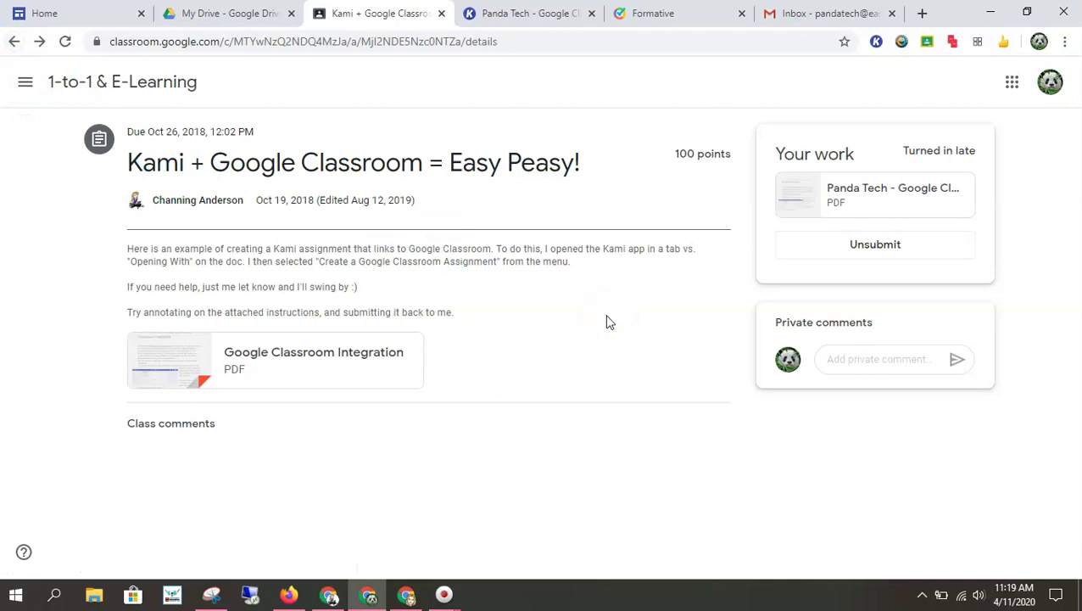
left_click(13, 41)
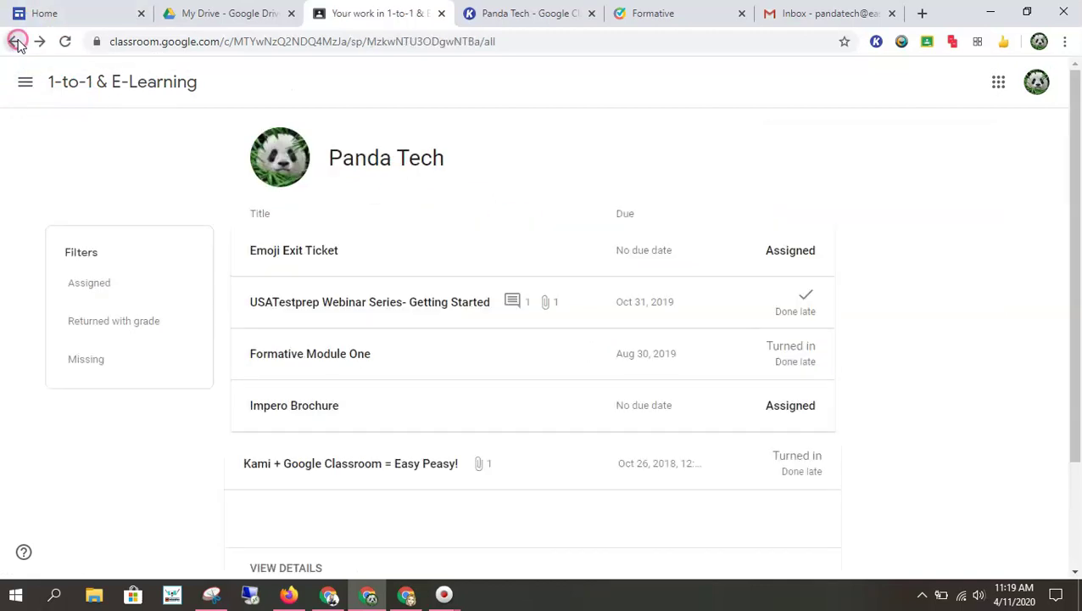
scroll(581, 411, "down", 2)
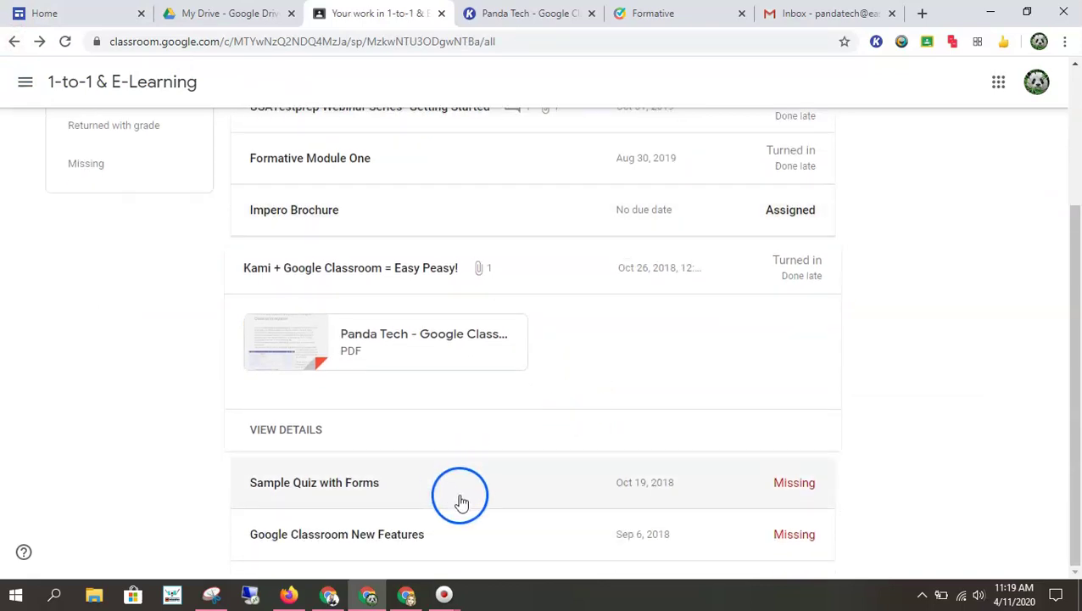
left_click(470, 548)
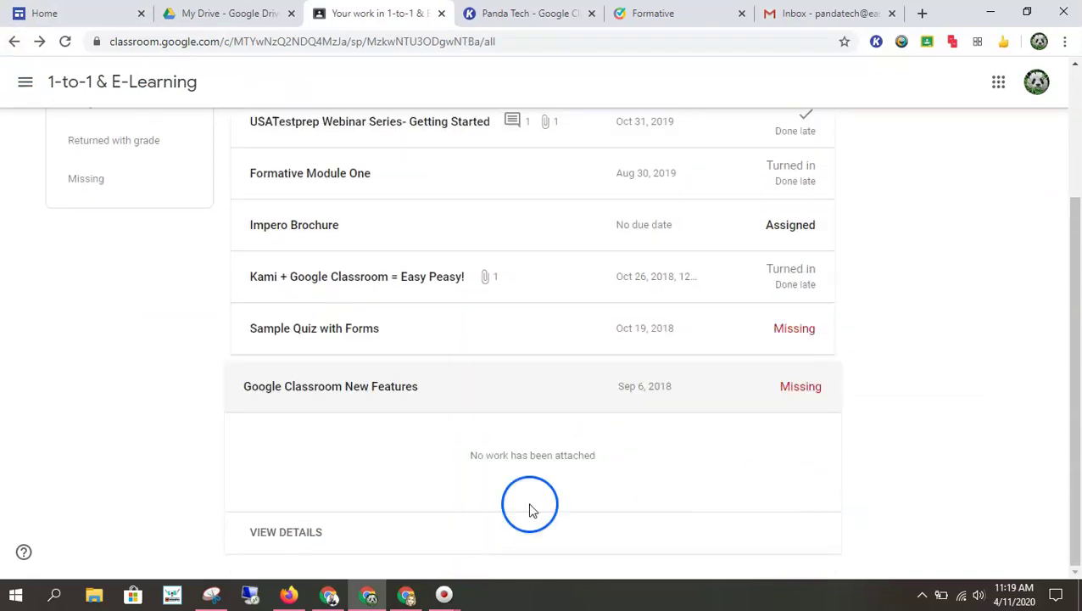
left_click(292, 526)
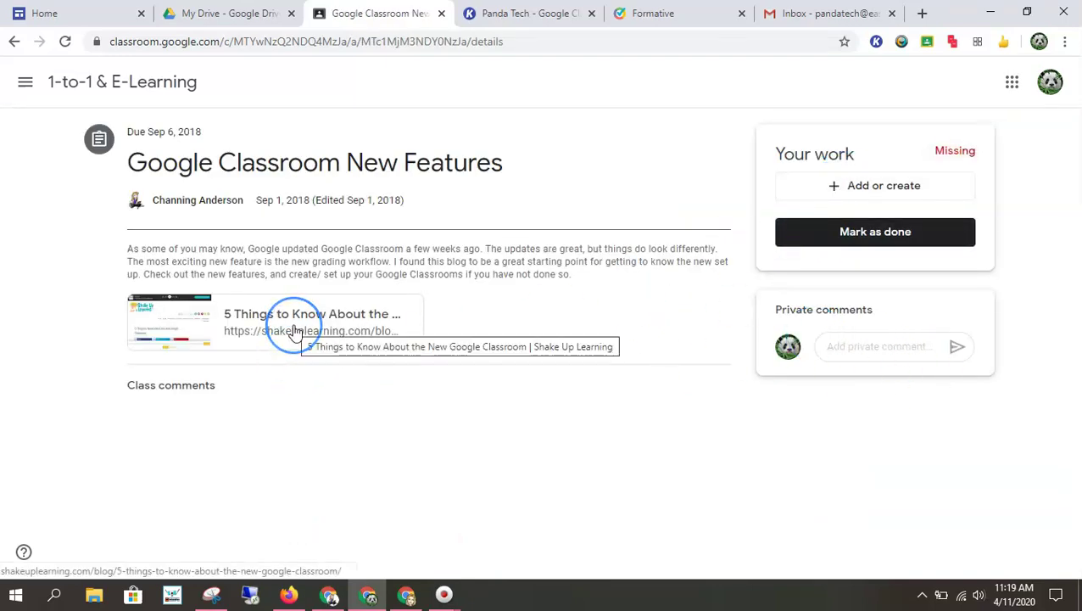
- Create a new Panda Tech Google Slides file attached to the Google Classroom New Features work
left_click(897, 185)
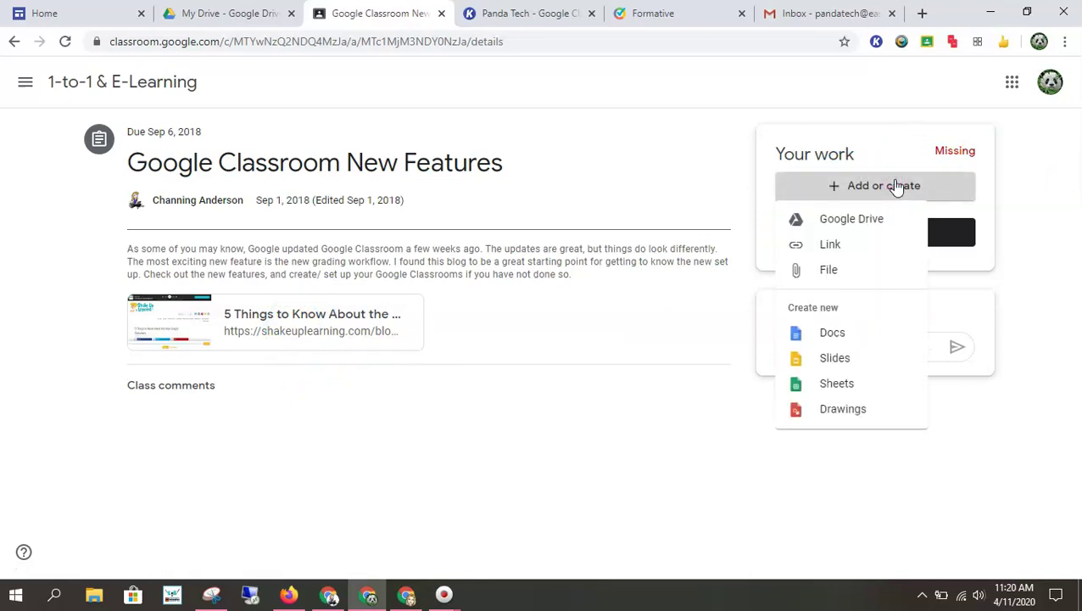
left_click(217, 12)
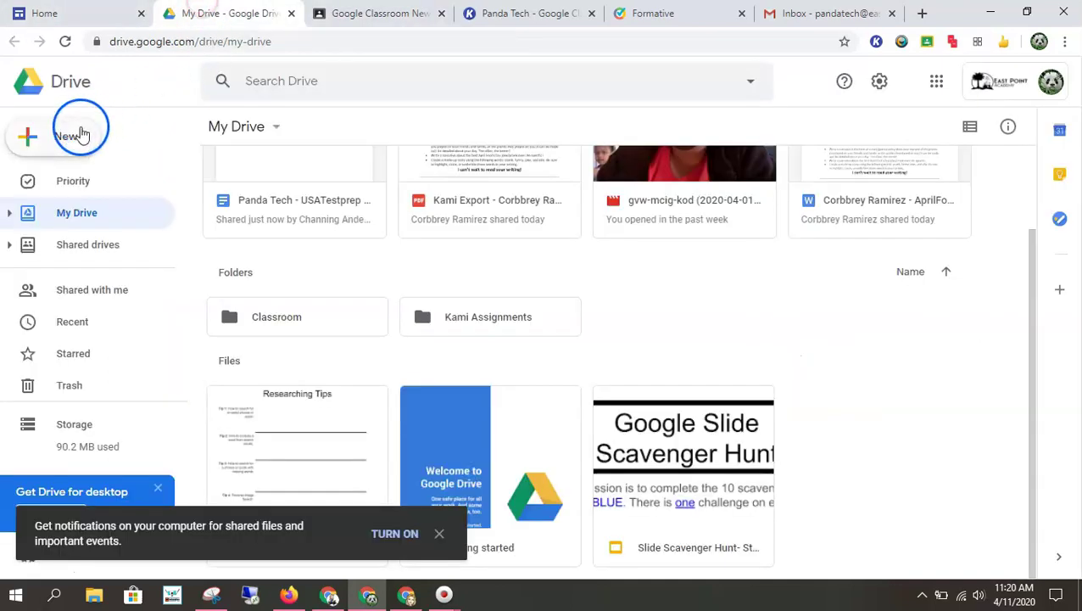
left_click(350, 14)
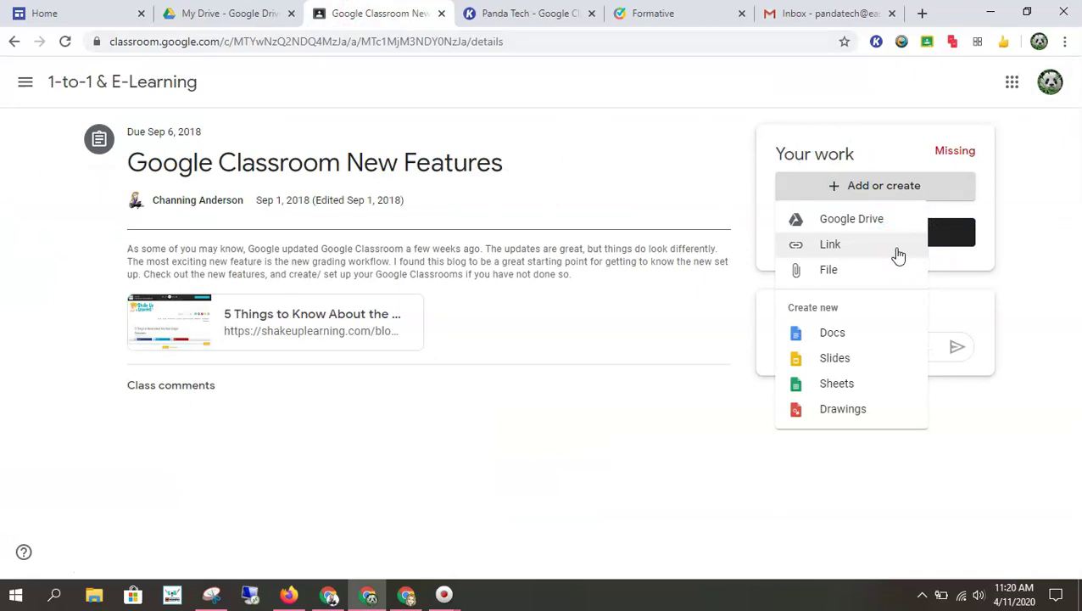
left_click(872, 369)
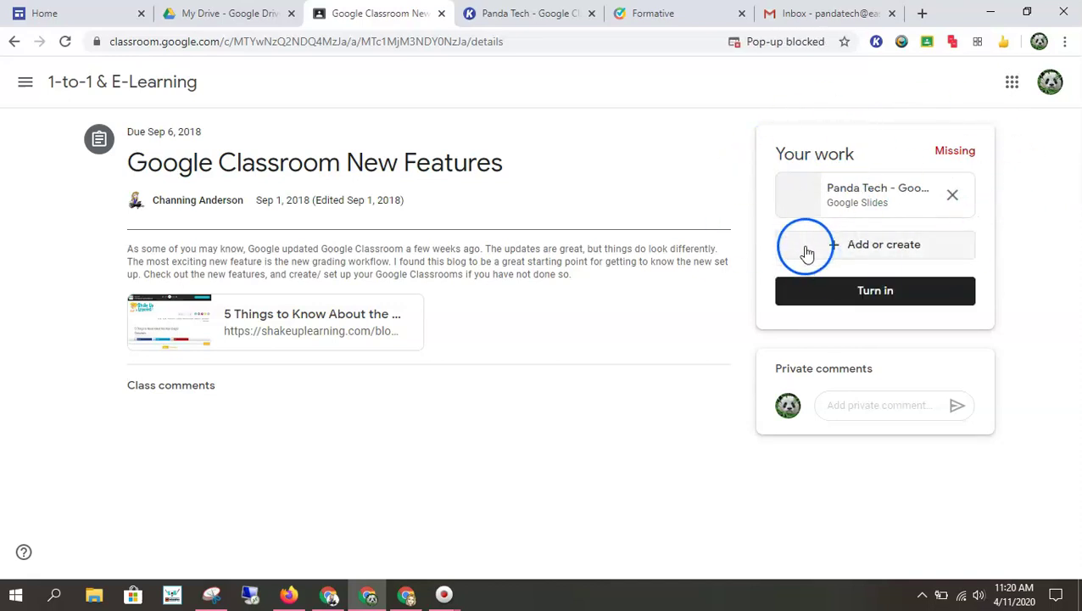
- Start adding a link to the assignment work, then cancel it
left_click(802, 244)
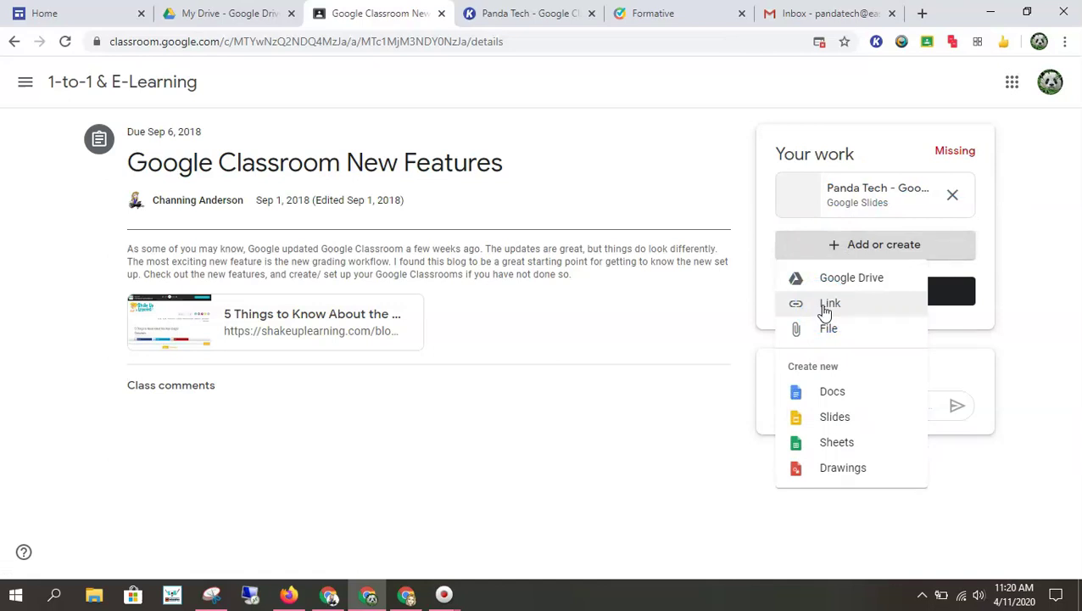
left_click(824, 306)
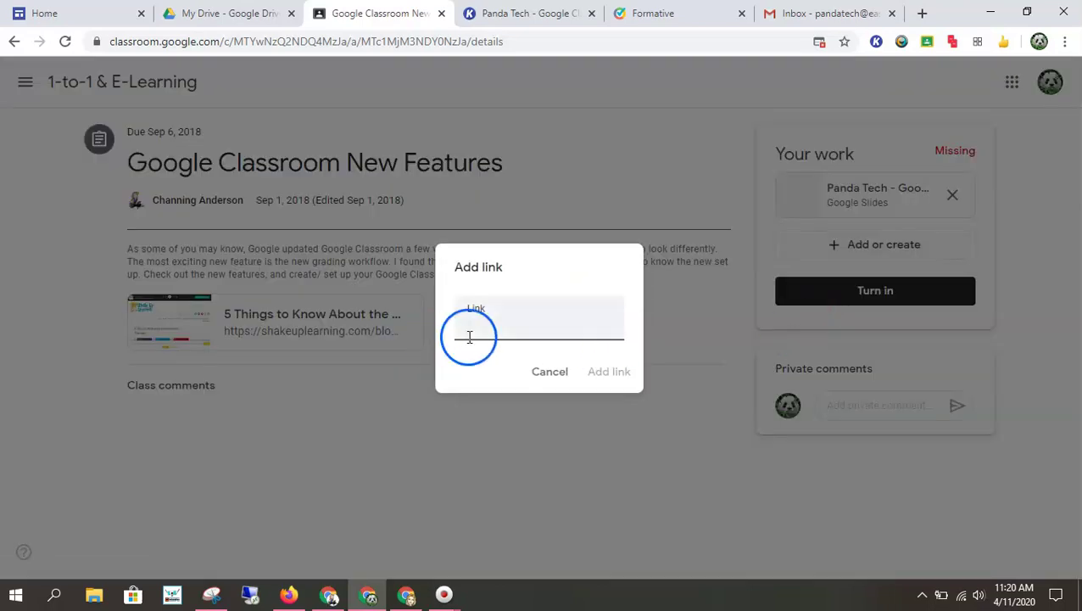
left_click(543, 373)
- Attach the [Template] Slide Scavenger Hunt file from Google Drive to the work
left_click(889, 246)
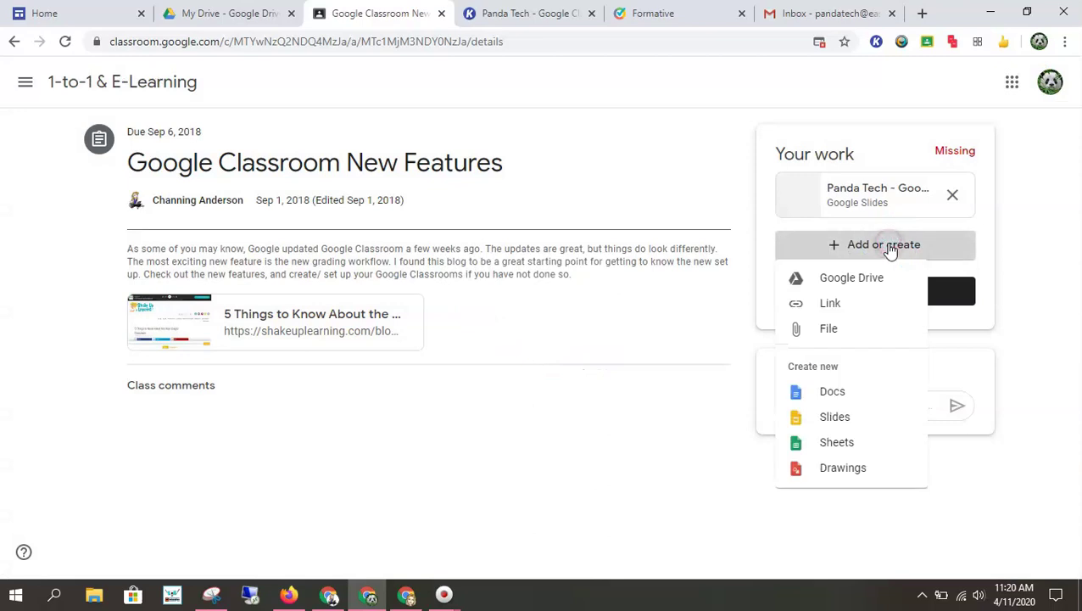
left_click(819, 307)
left_click(823, 280)
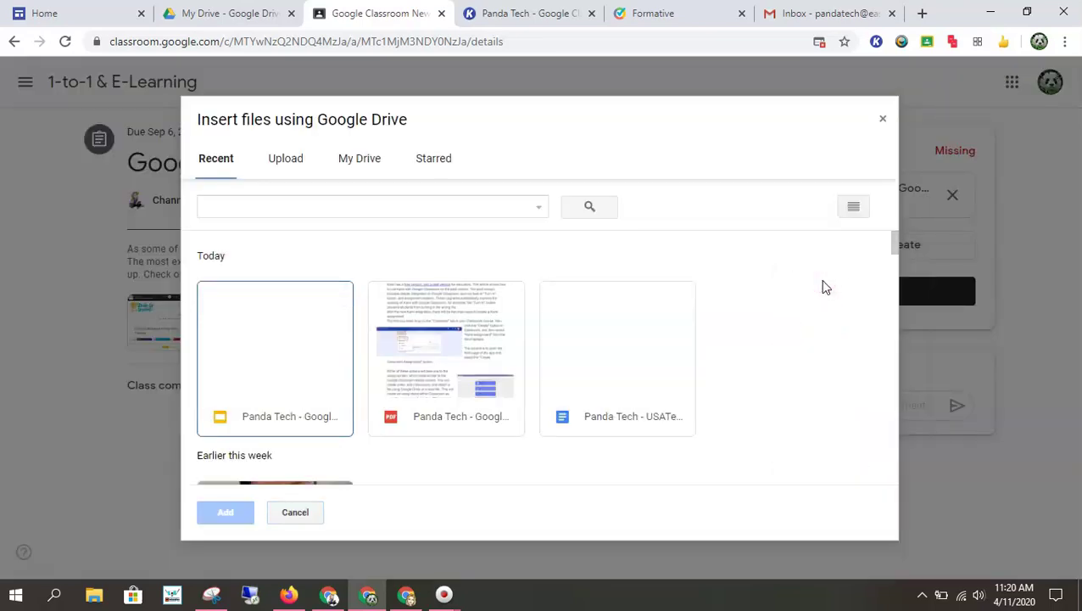
scroll(450, 363, "down", 5)
double_click(339, 363)
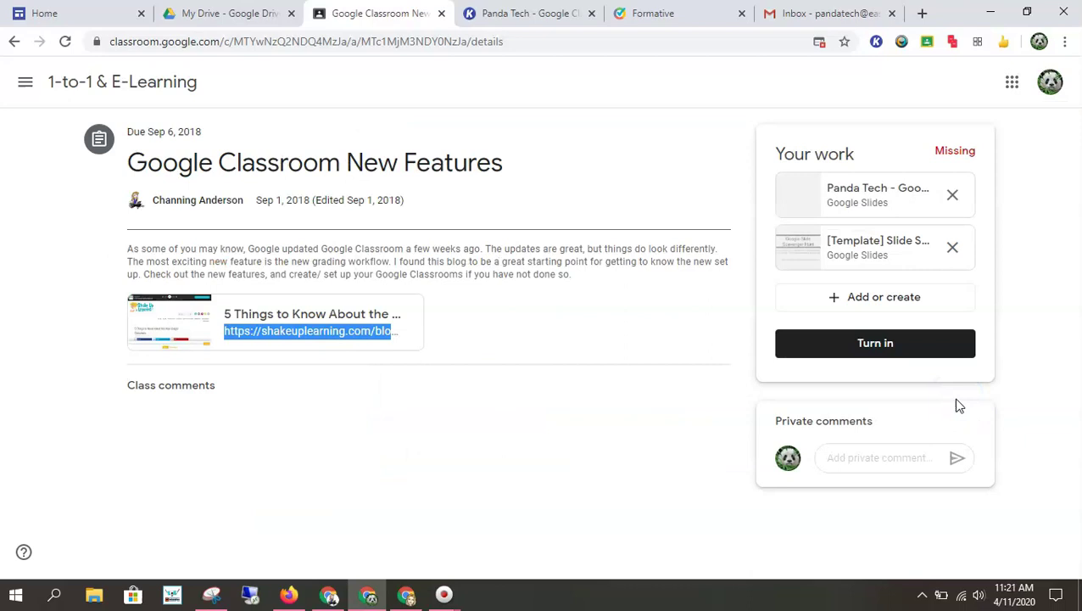
left_click(817, 300)
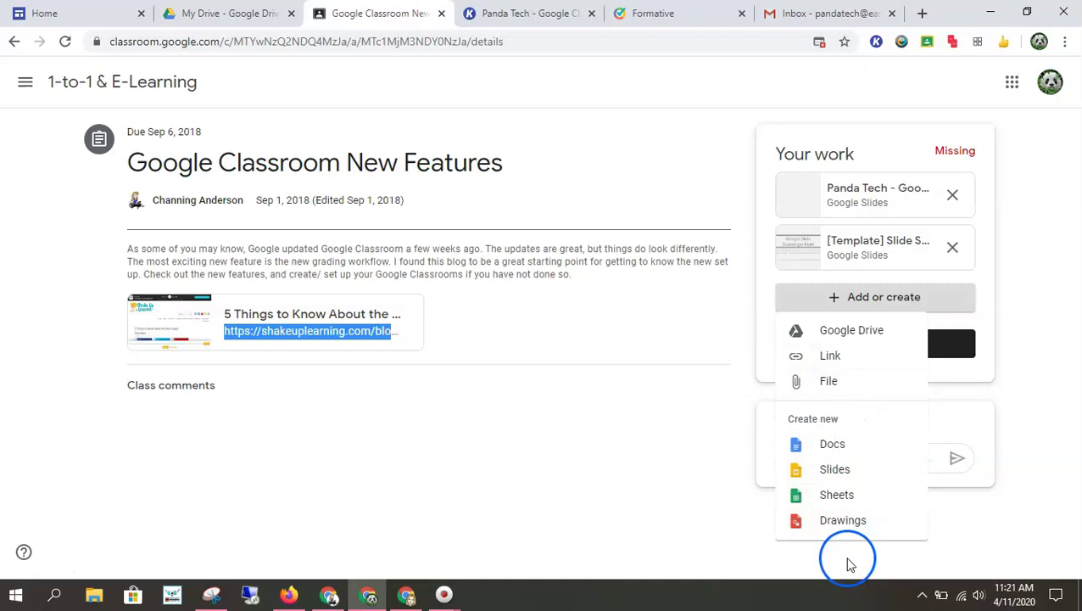
- Open the Panda Tech slides attachment, then return to the assignment page
left_click(1048, 361)
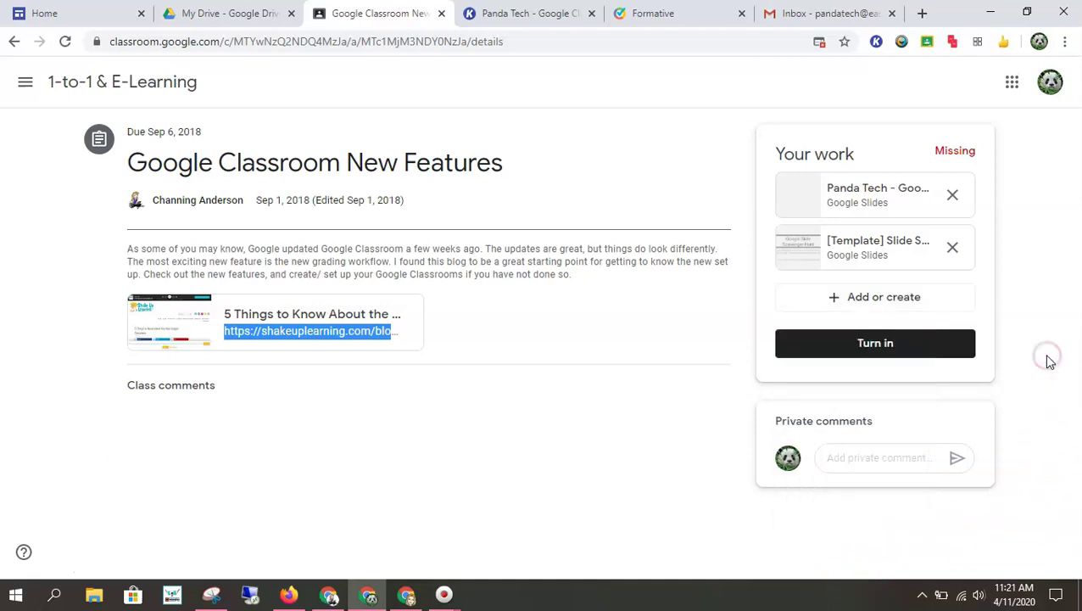
left_click(848, 208)
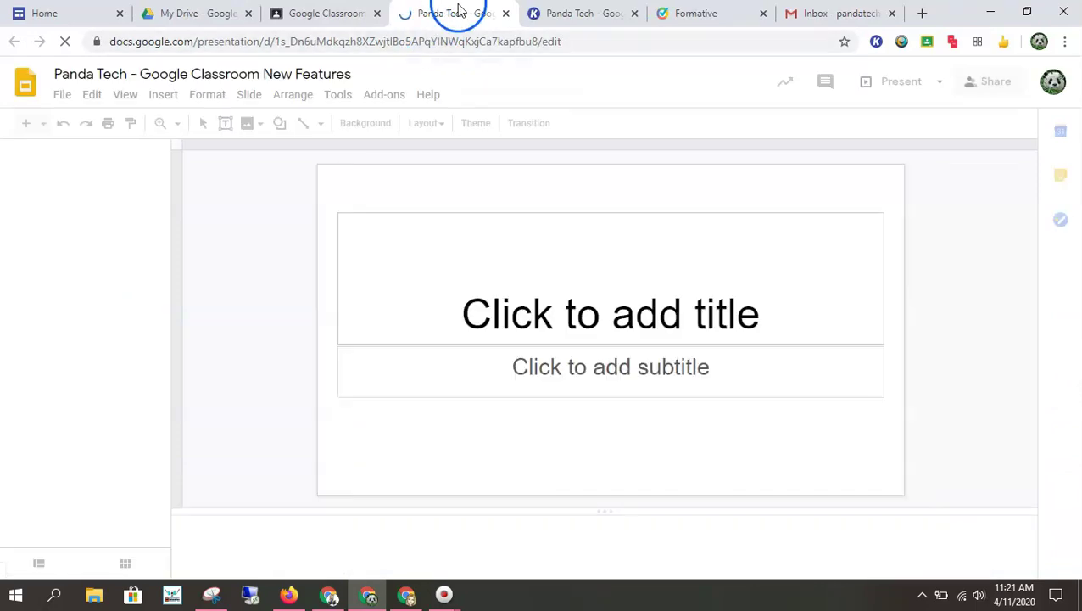
left_click(373, 32)
left_click(340, 13)
- Turn in the assignment late with both Slides files and go to the 1-to-1 & E-Learning stream
left_click(838, 343)
left_click(704, 384)
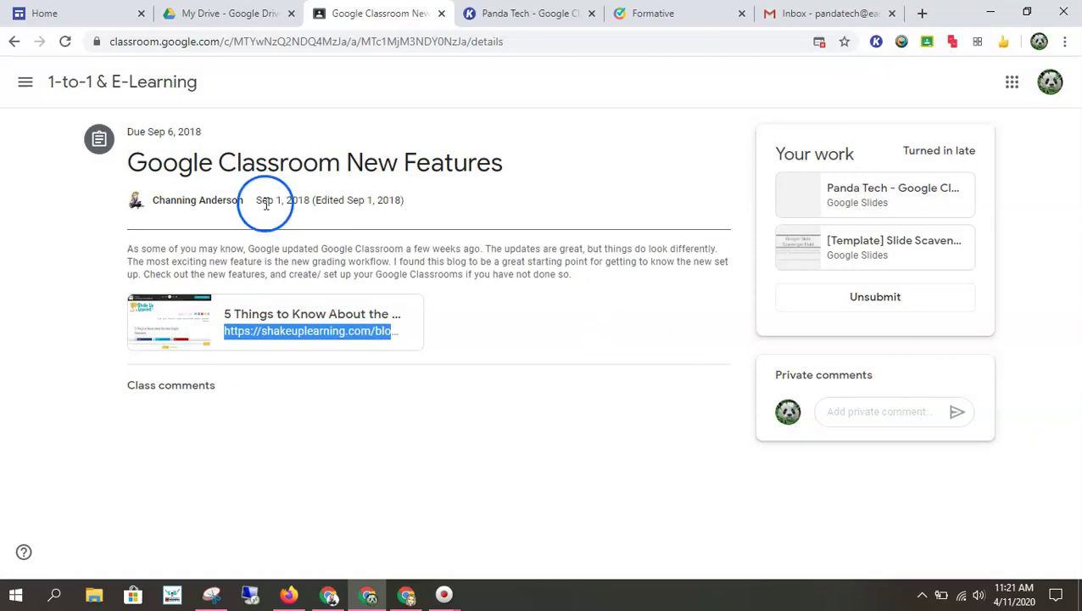
left_click(85, 84)
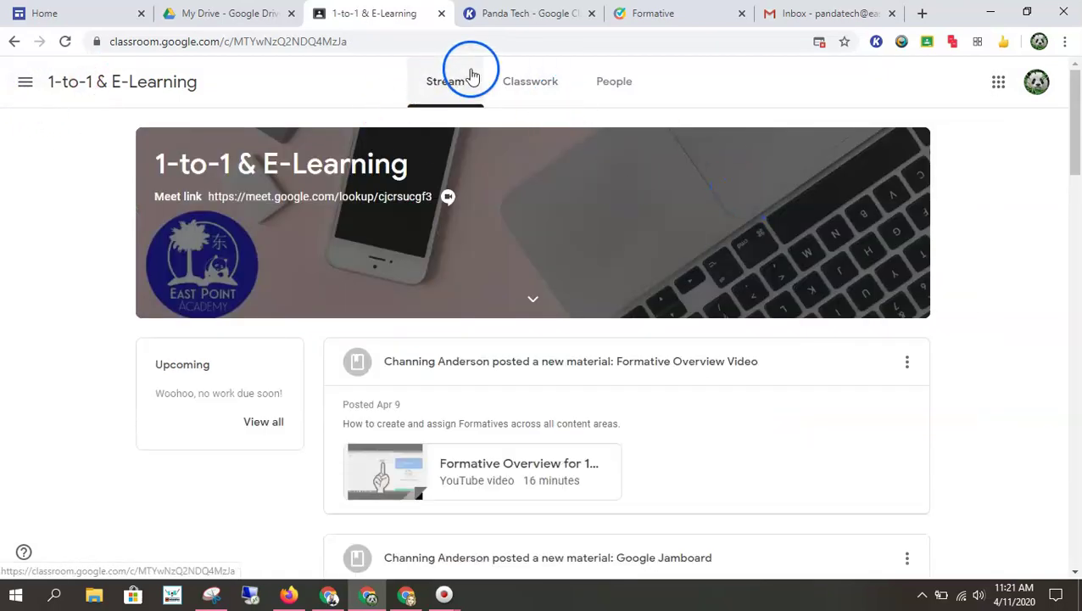
- Review the Your work list from the class's Classwork page
left_click(528, 85)
left_click(285, 129)
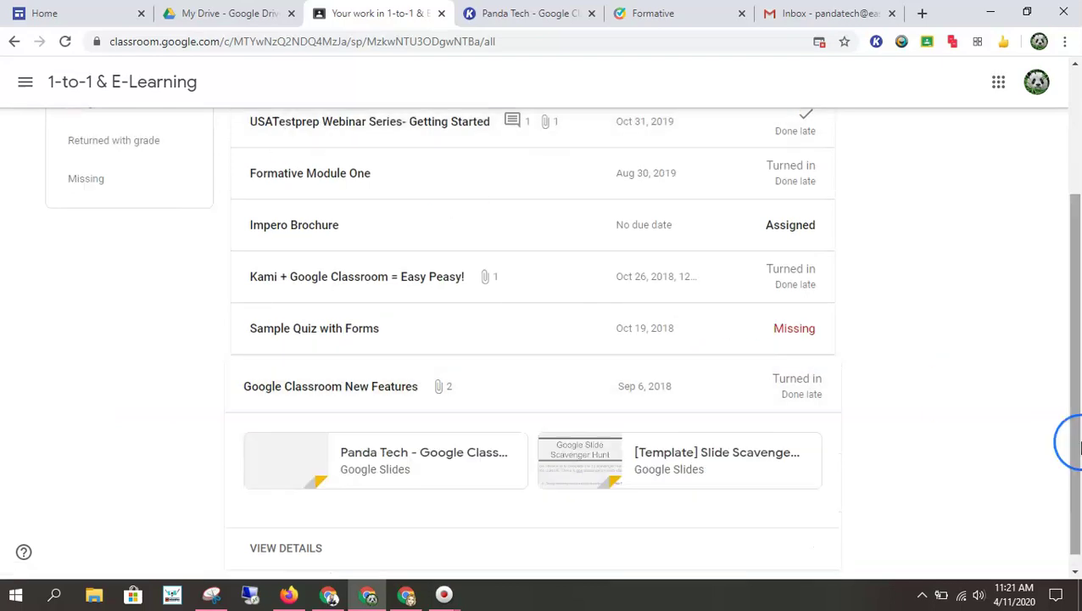
scroll(1074, 443, "up", 2)
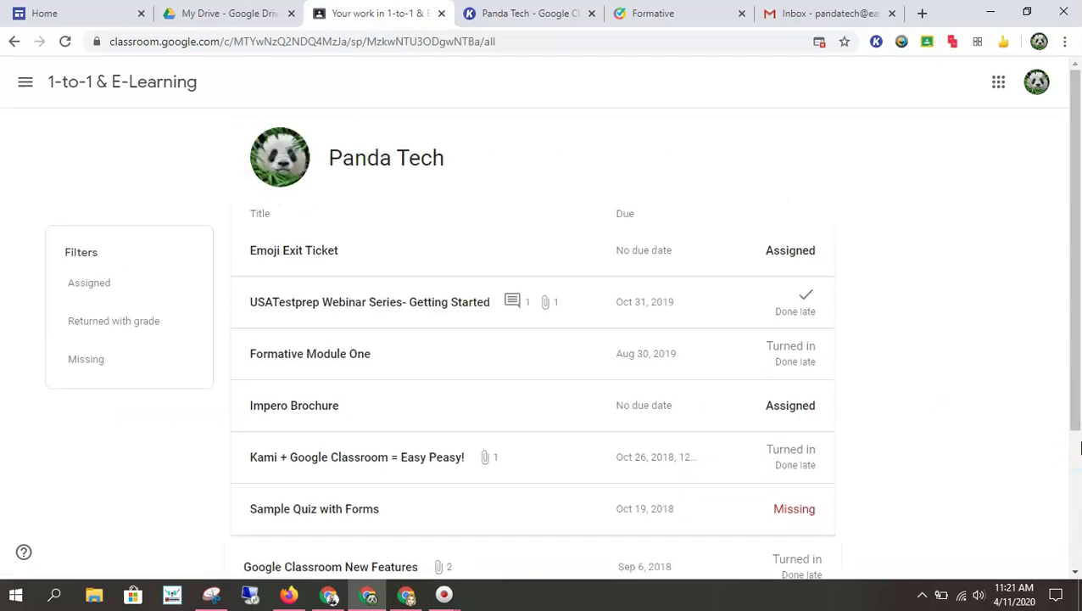
scroll(1073, 444, "down", 2)
- Return to the 1-to-1 & E-Learning stream and open the main navigation menu
left_click(17, 88)
left_click(346, 91)
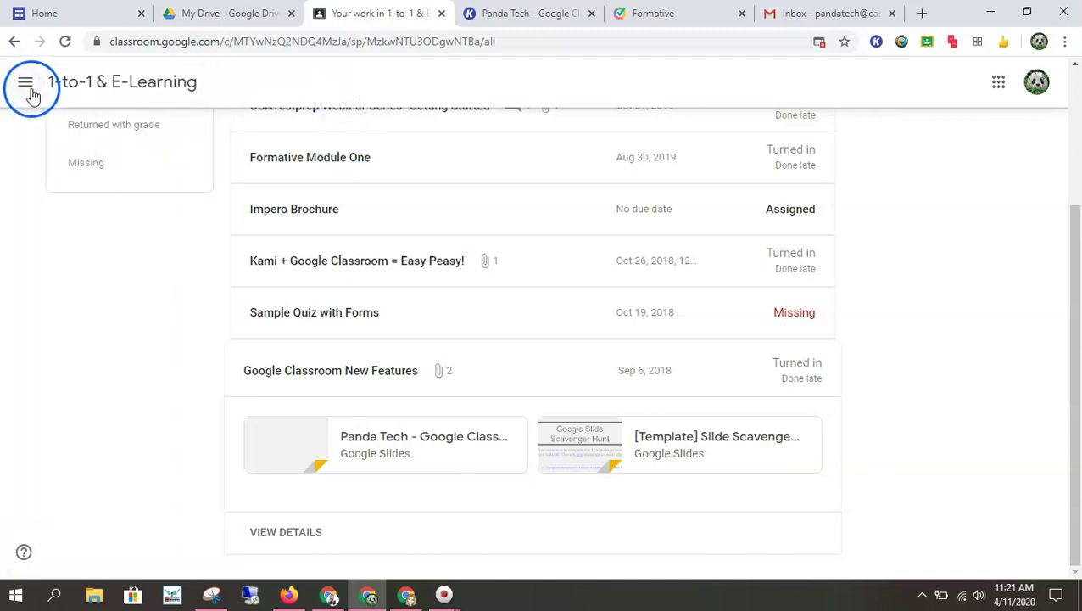
left_click(115, 79)
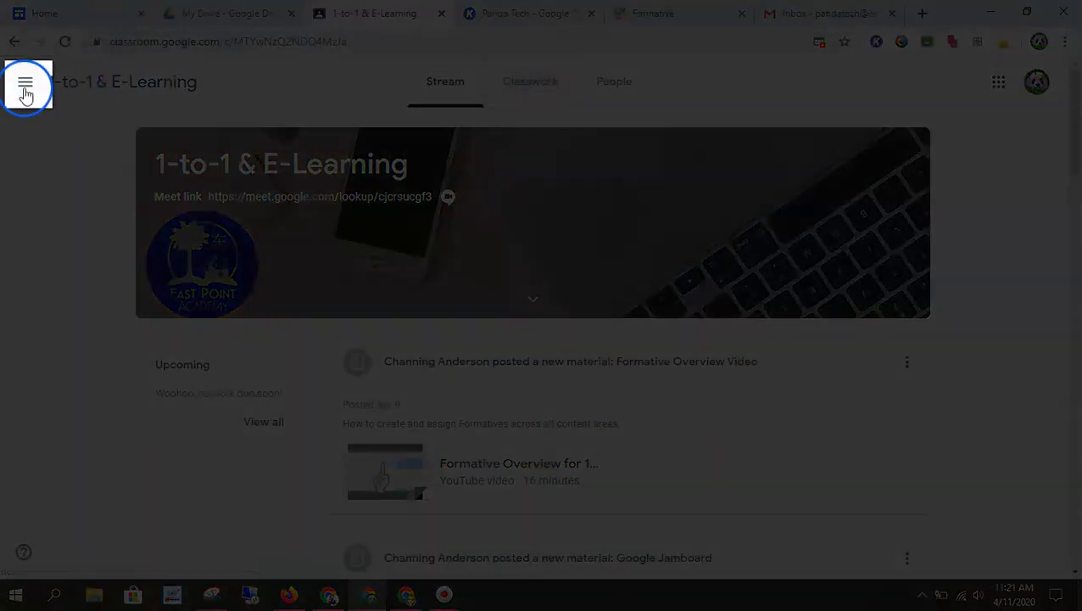
left_click(25, 89)
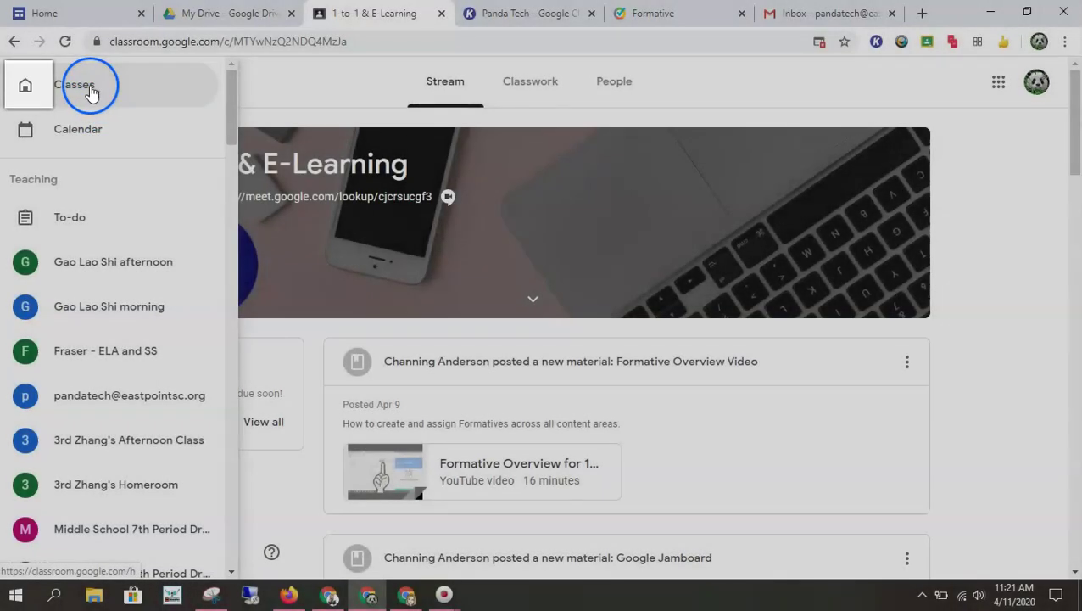
- Visit the Classes overview, then switch to the To-do page listing work to review
left_click(90, 88)
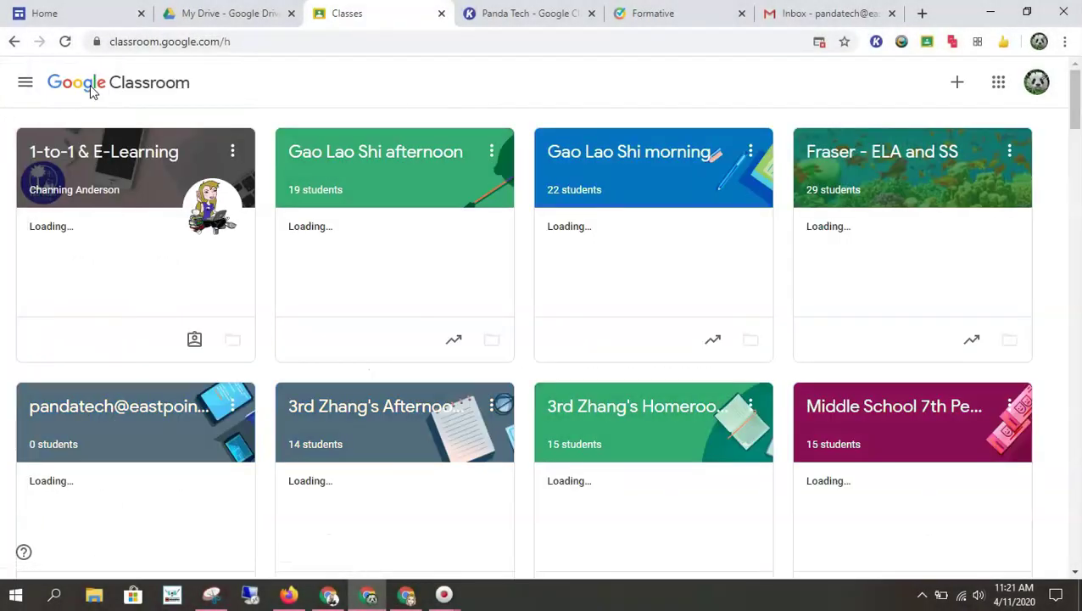
left_click(15, 84)
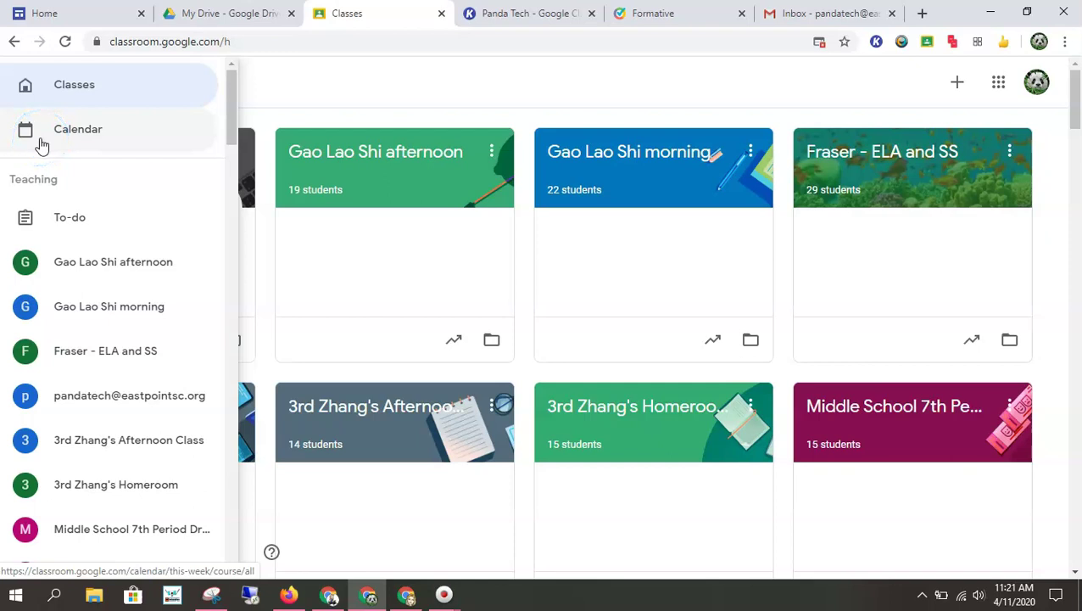
left_click(58, 218)
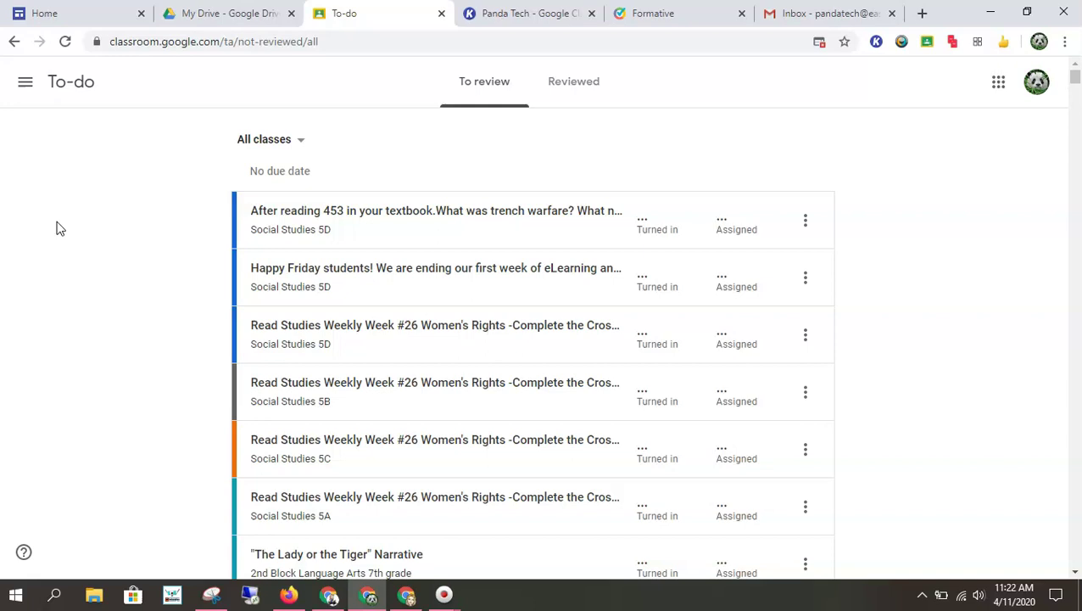
- Check the To-do class filter and keep it on All classes
scroll(917, 285, "down", 4)
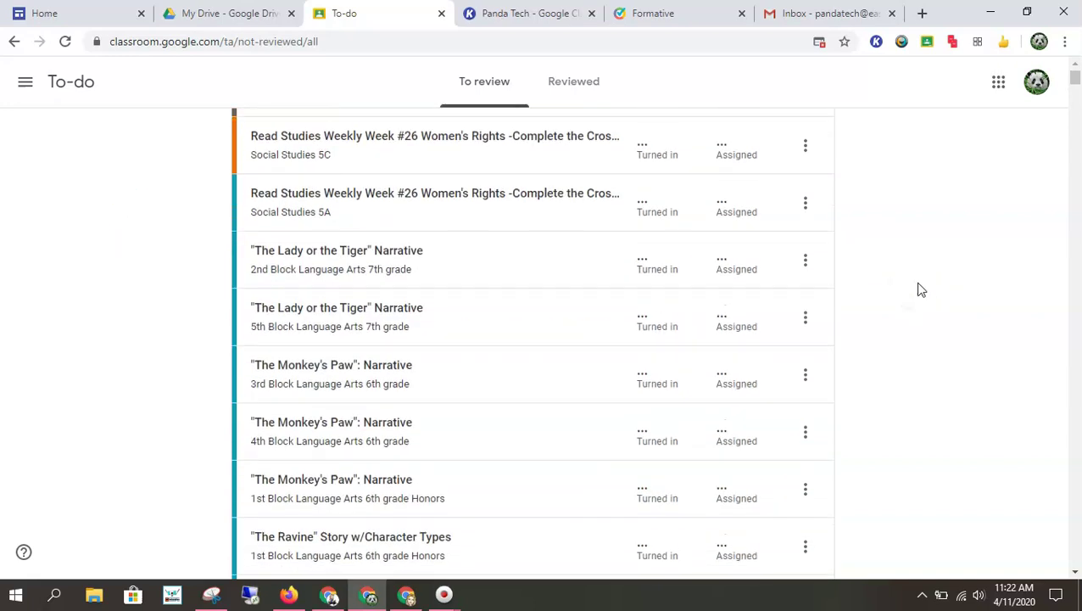
scroll(918, 285, "up", 4)
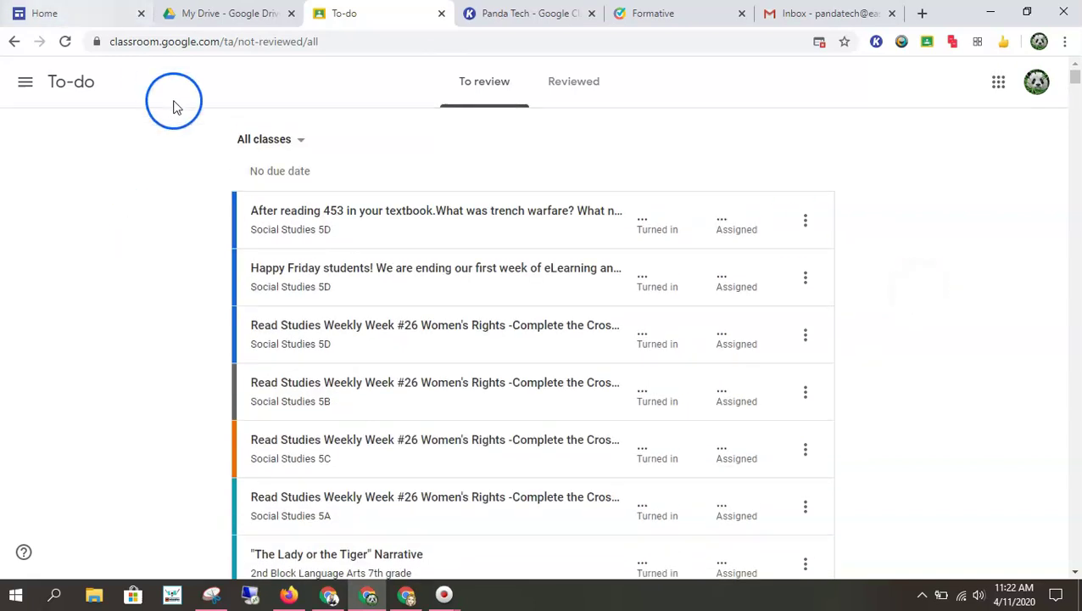
left_click(301, 142)
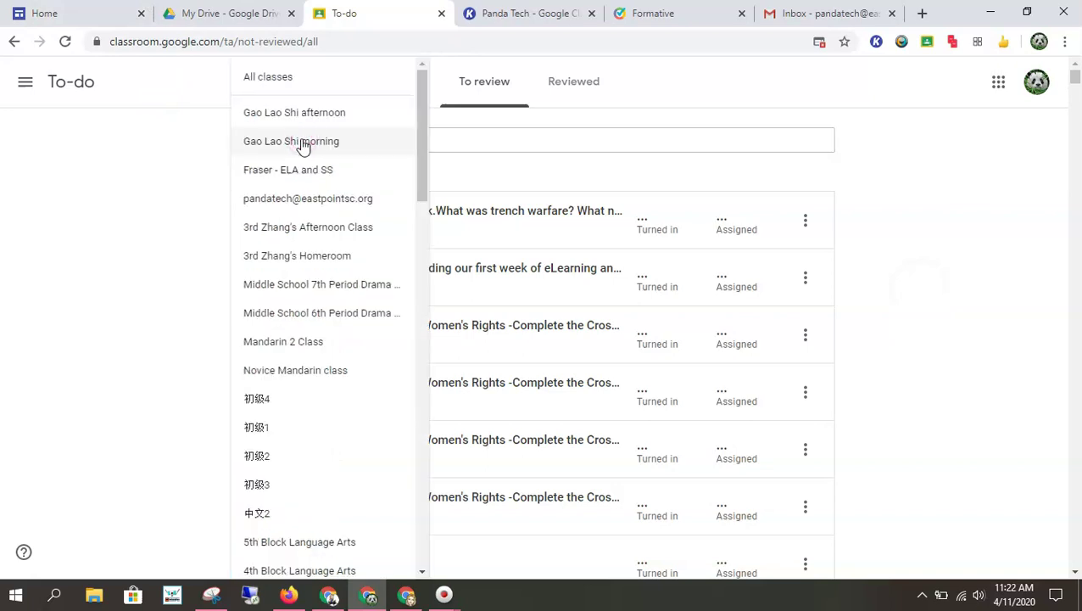
left_click(312, 76)
- Go to Settings from the navigation menu
left_click(28, 87)
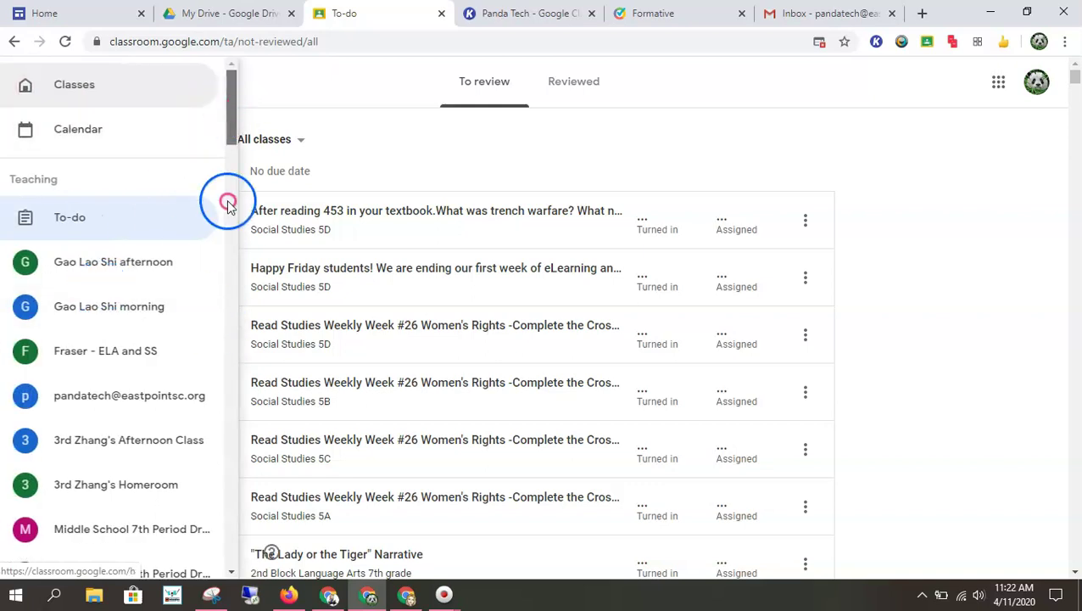
scroll(210, 438, "down", 10)
left_click(70, 549)
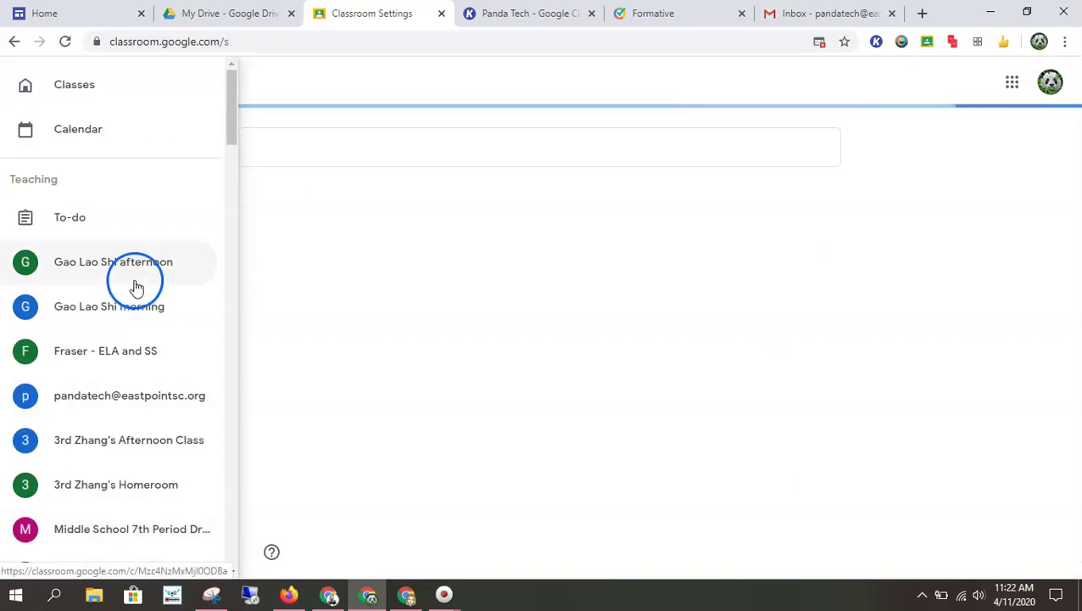
- Scroll the menu down to Settings, open it, and dismiss the menu
left_click(229, 89)
left_click_drag(229, 89, 243, 552)
left_click(119, 555)
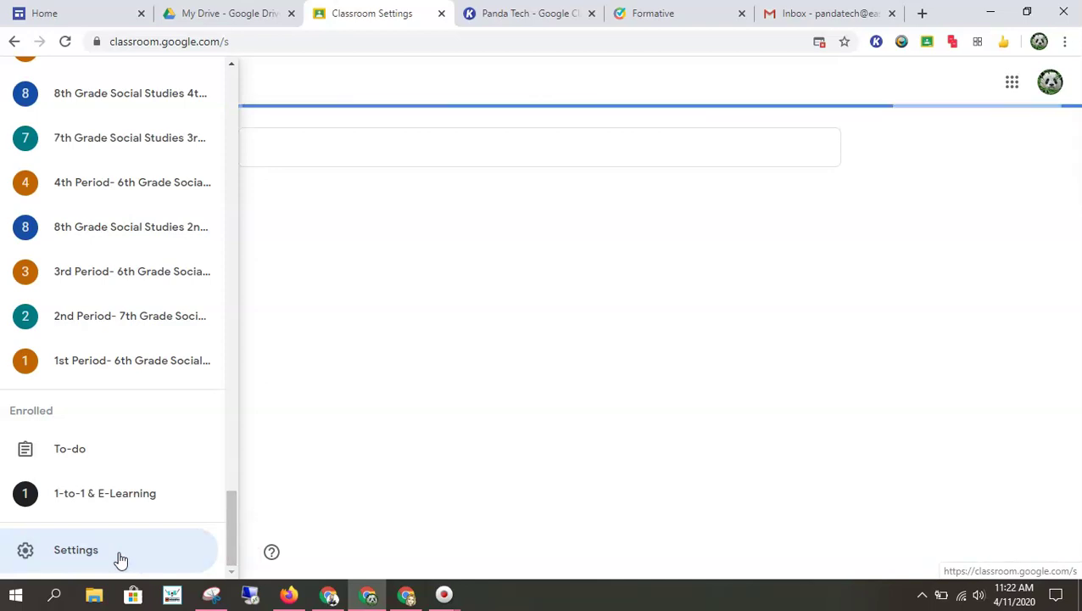
left_click(729, 449)
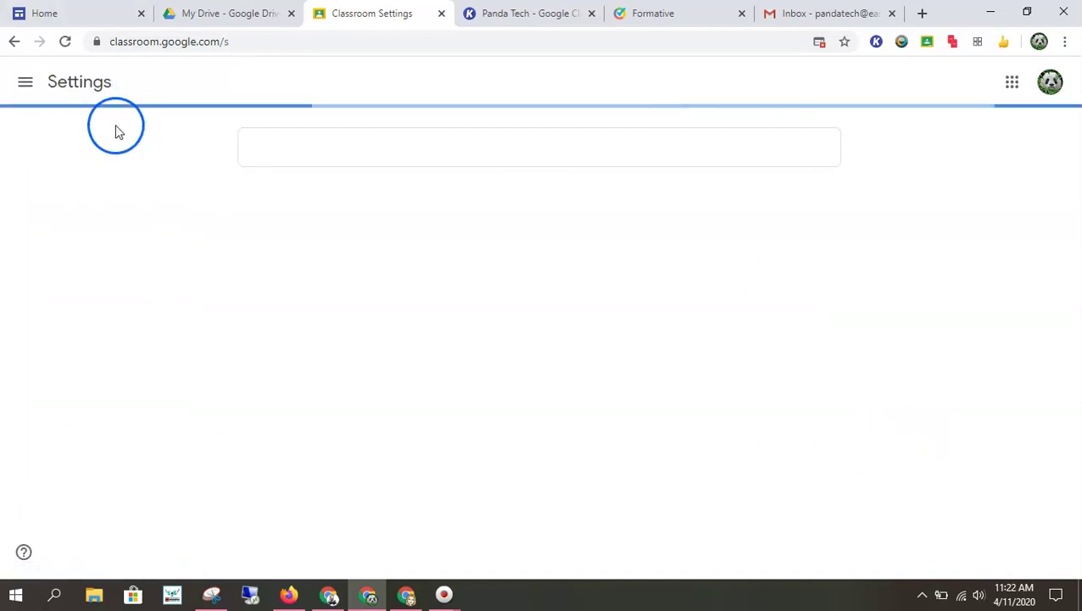
- Reopen the navigation menu and select Settings again to reload the Settings page
left_click(22, 87)
scroll(119, 475, "down", 15)
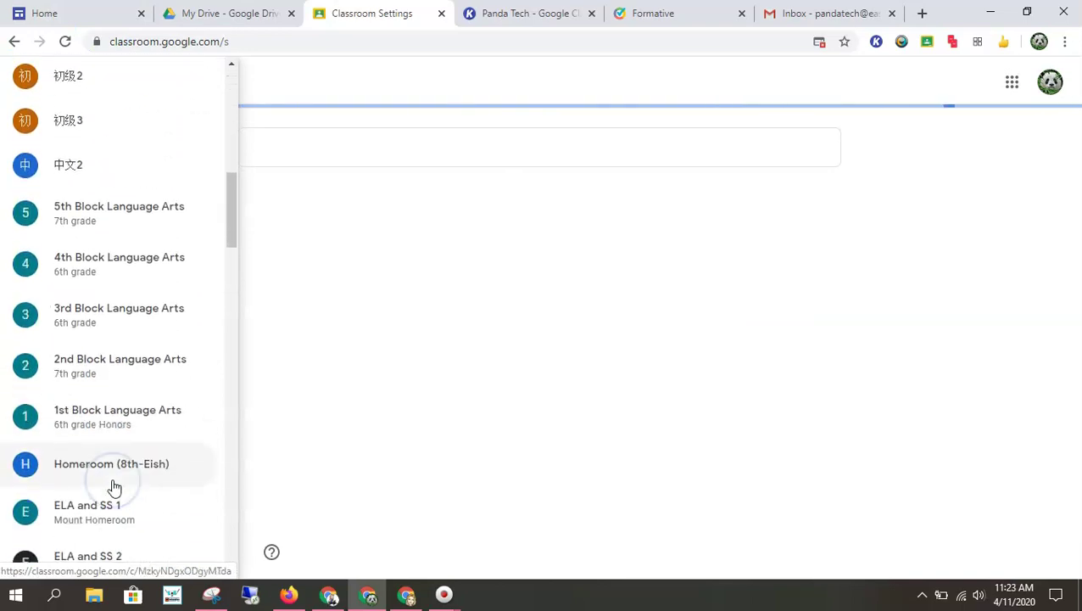
scroll(114, 487, "down", 20)
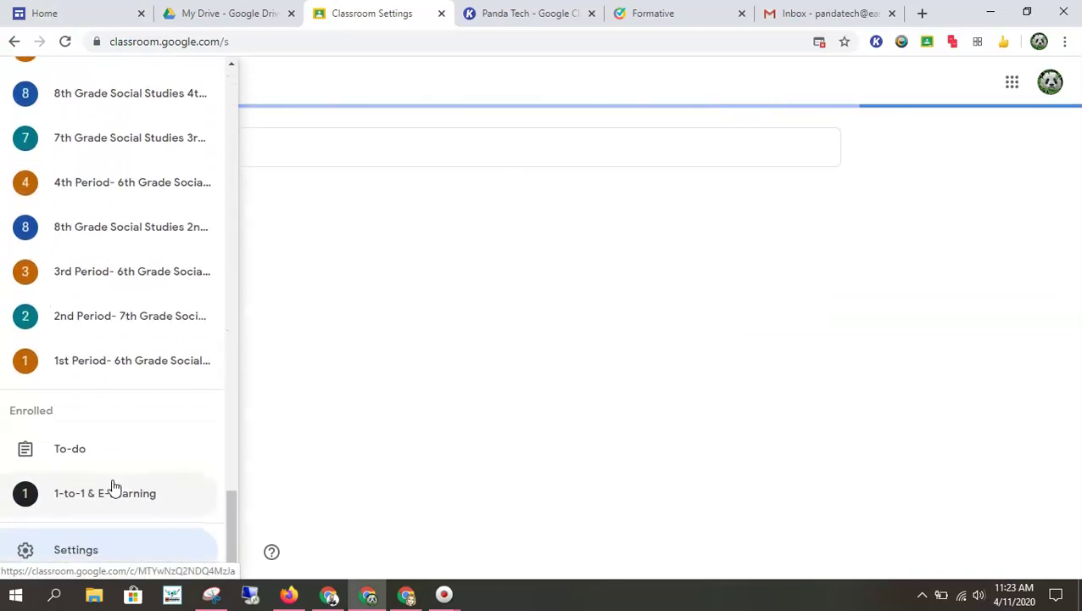
left_click(11, 570)
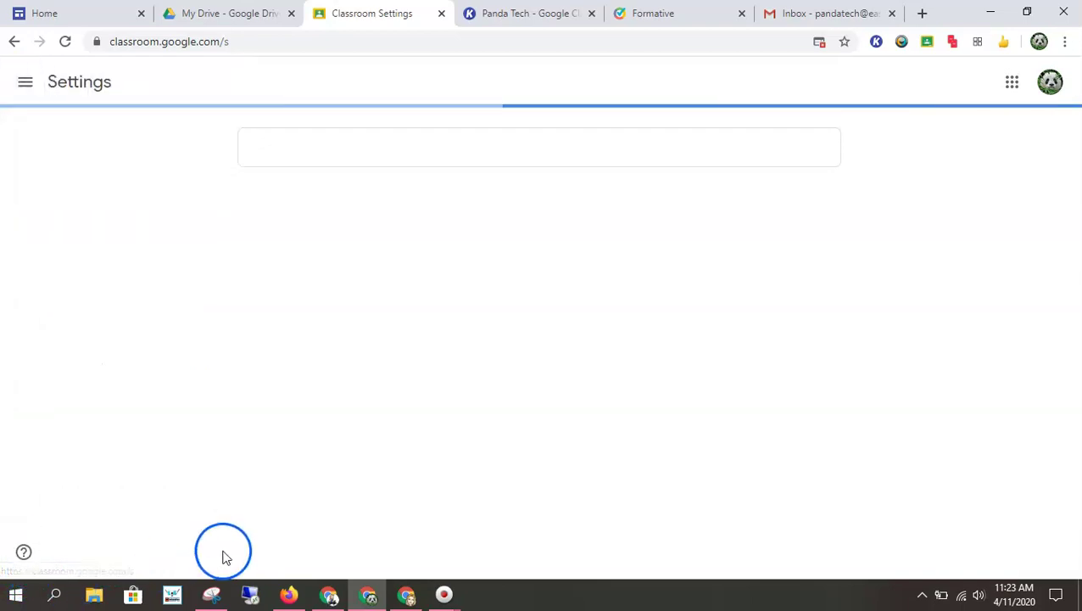